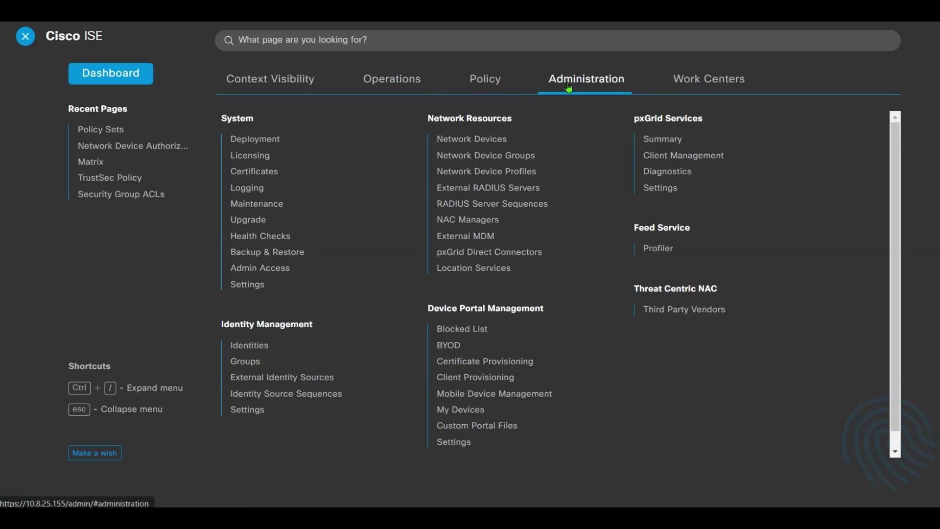
View the TLS and cipher Security Settings under System Settings, then show the Work Centers menu.
click(258, 287)
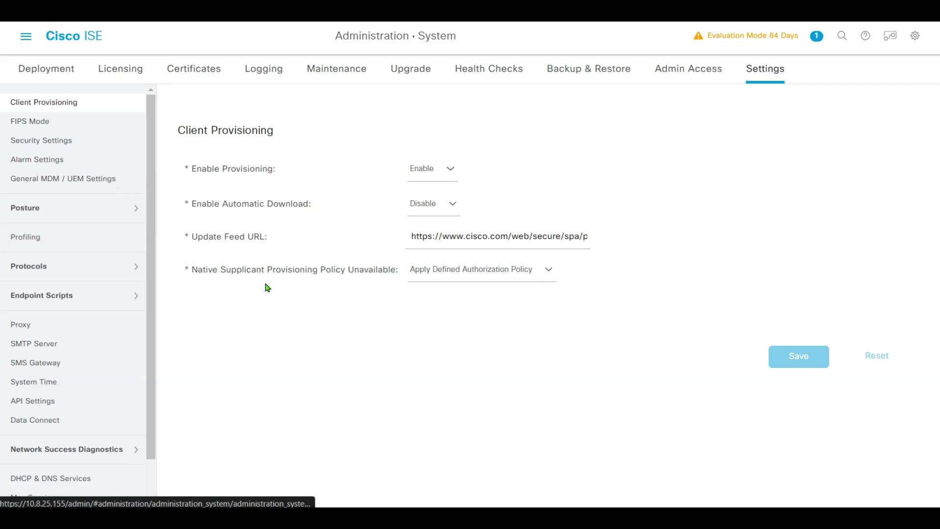
click(72, 143)
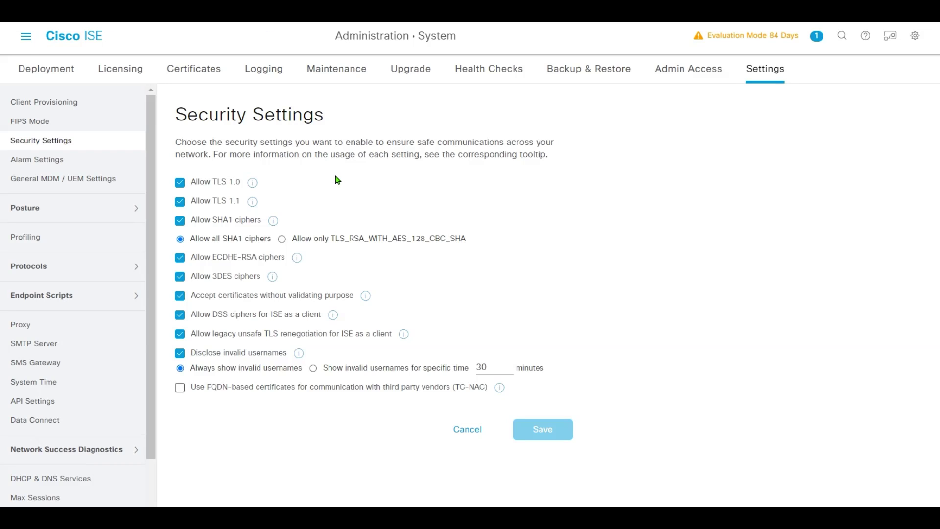
click(26, 36)
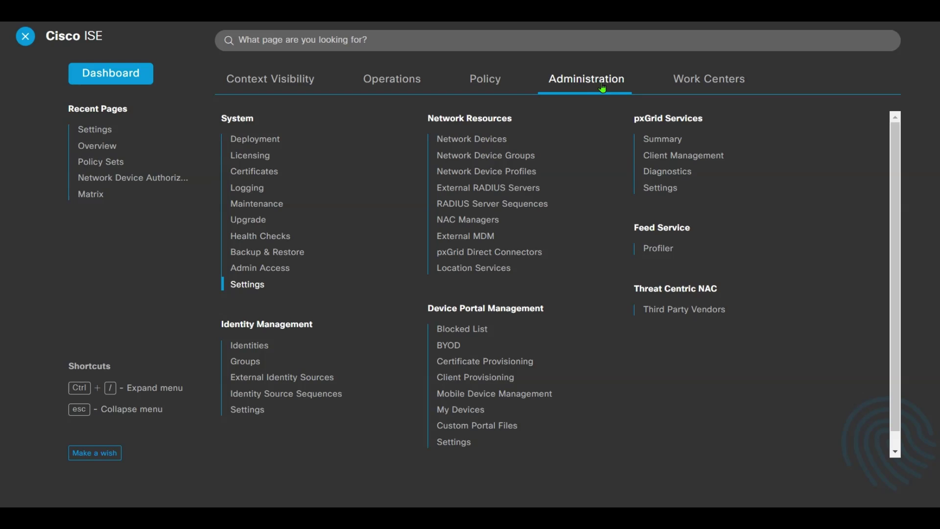
mouse_move(695, 93)
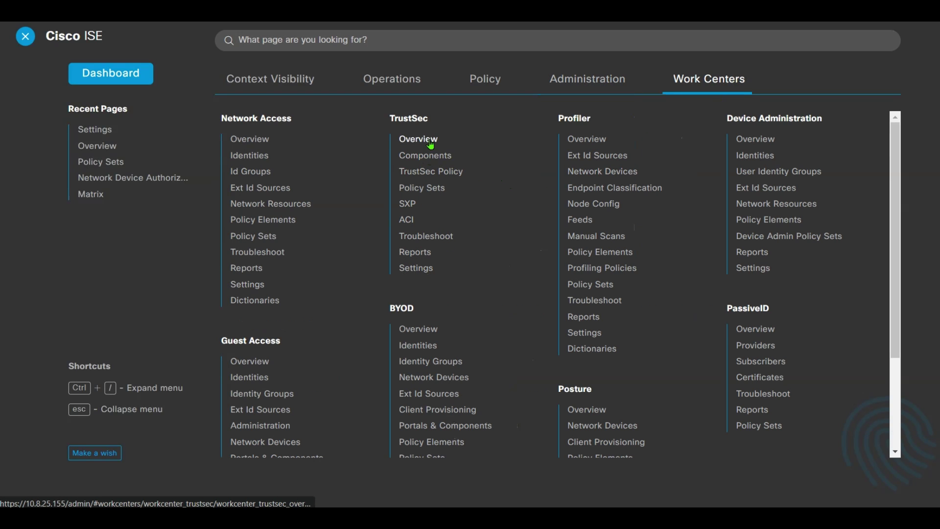
Open Trustsec AAA Servers from the overview and confirm ISE-A at 10.8.25.155 is listed.
click(413, 140)
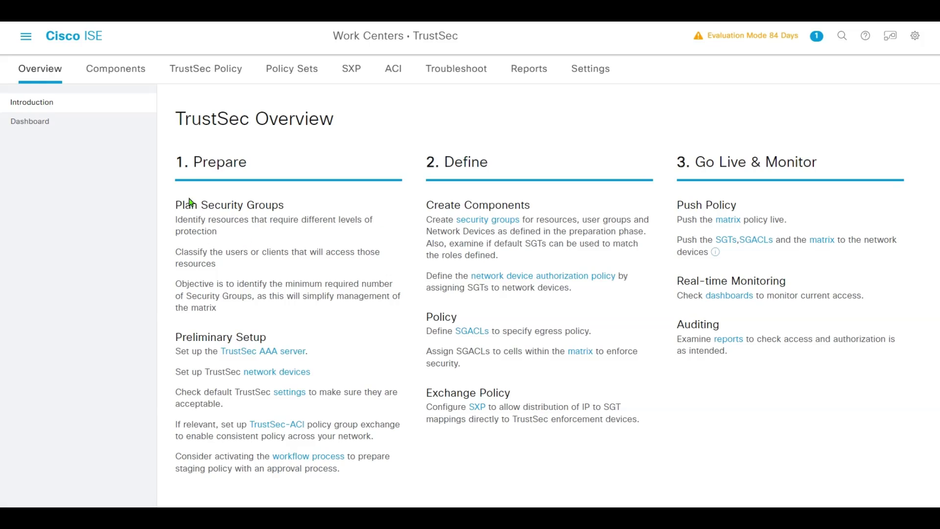
click(270, 351)
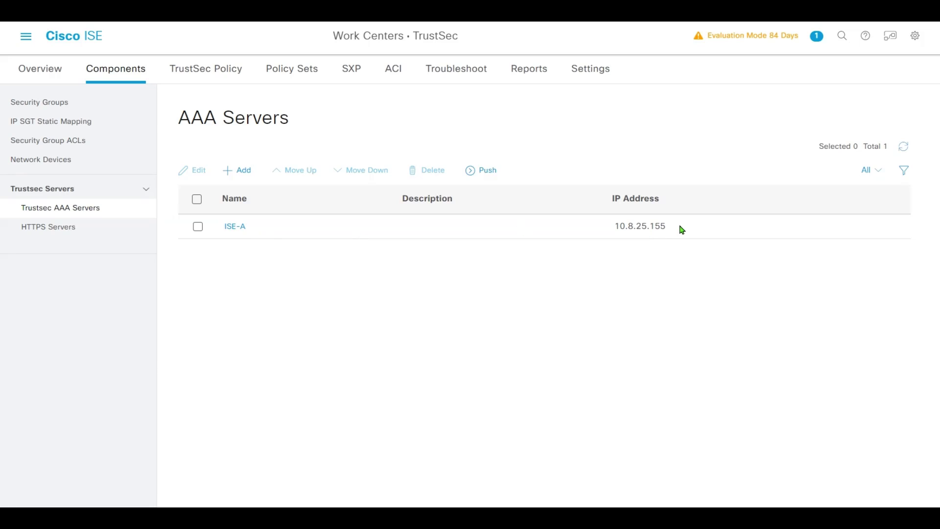
drag(679, 229, 507, 240)
click(490, 242)
drag(218, 227, 268, 227)
click(398, 239)
drag(654, 226, 424, 233)
click(547, 245)
Open network device DEMO-1-WF-VWC-A and scroll down to its Advanced TrustSec Settings.
click(22, 42)
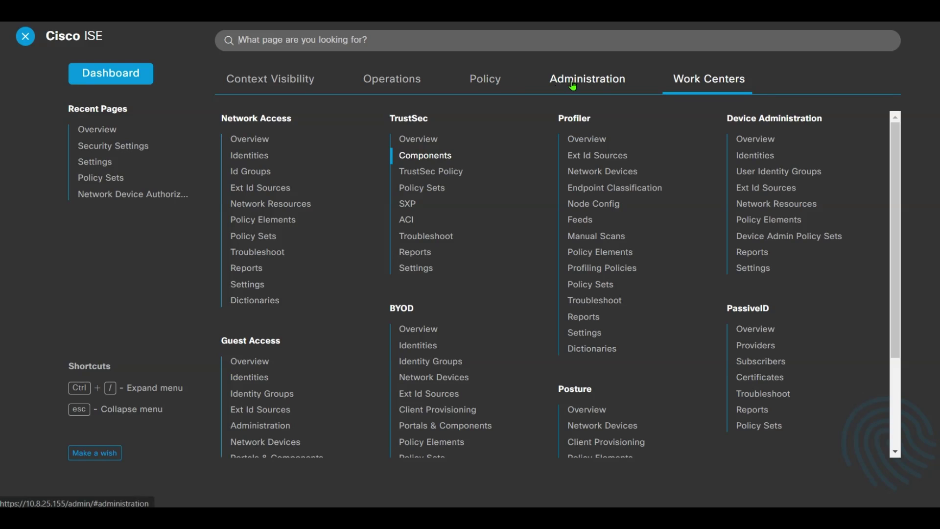
click(588, 79)
click(478, 195)
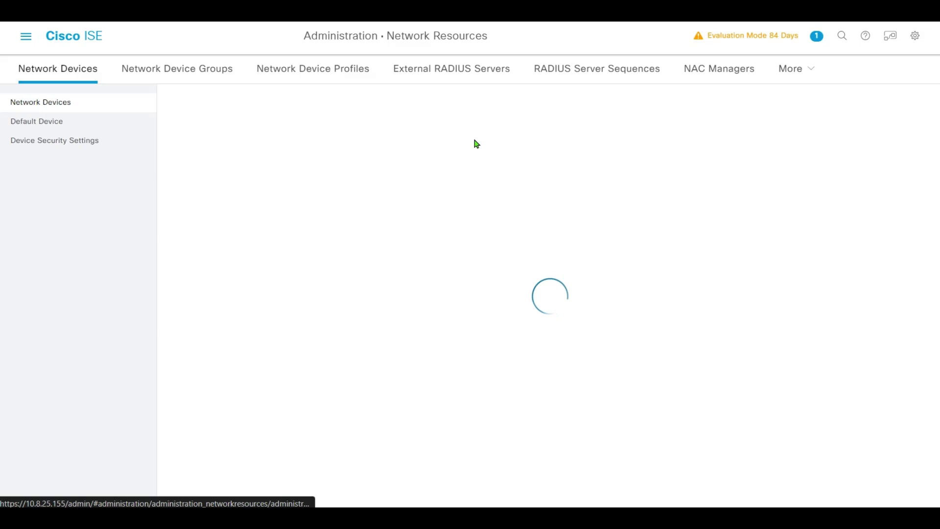
click(246, 226)
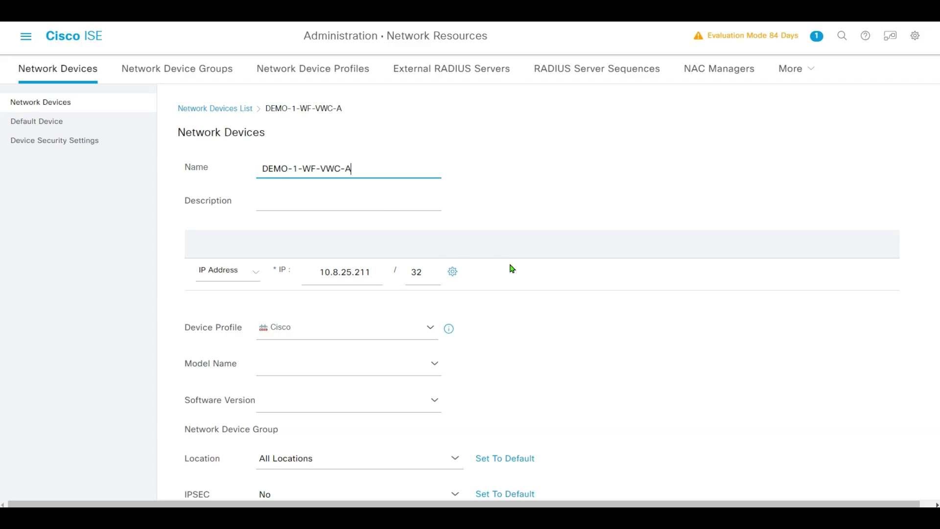
scroll(562, 294, down, 7)
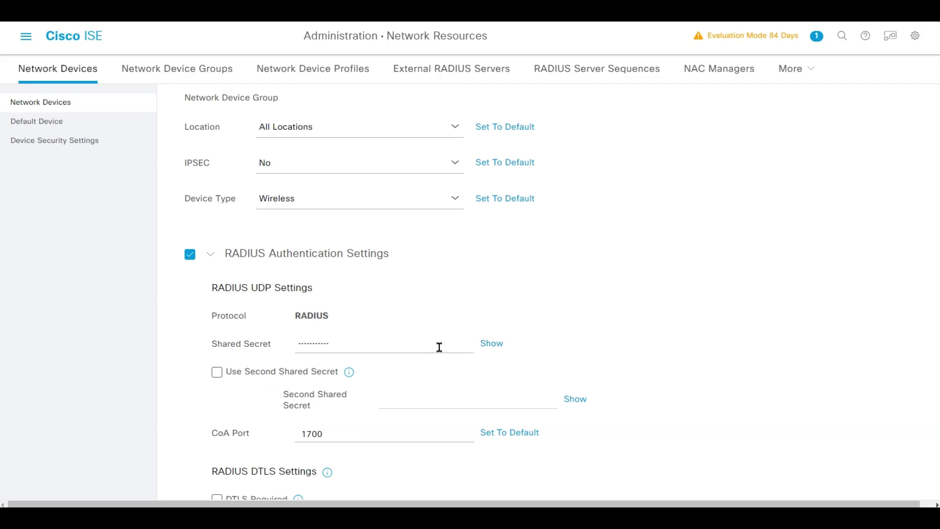
scroll(601, 333, down, 4)
scroll(622, 331, down, 9)
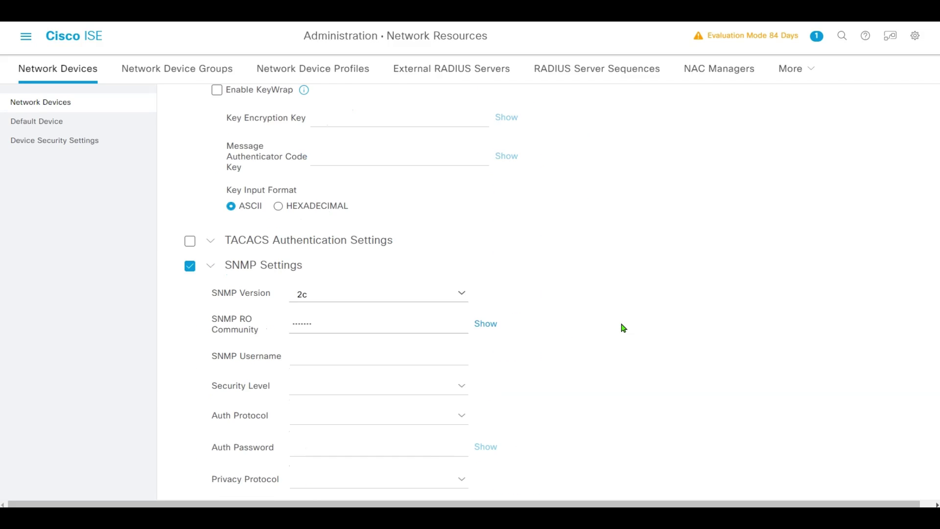
scroll(616, 289, down, 4)
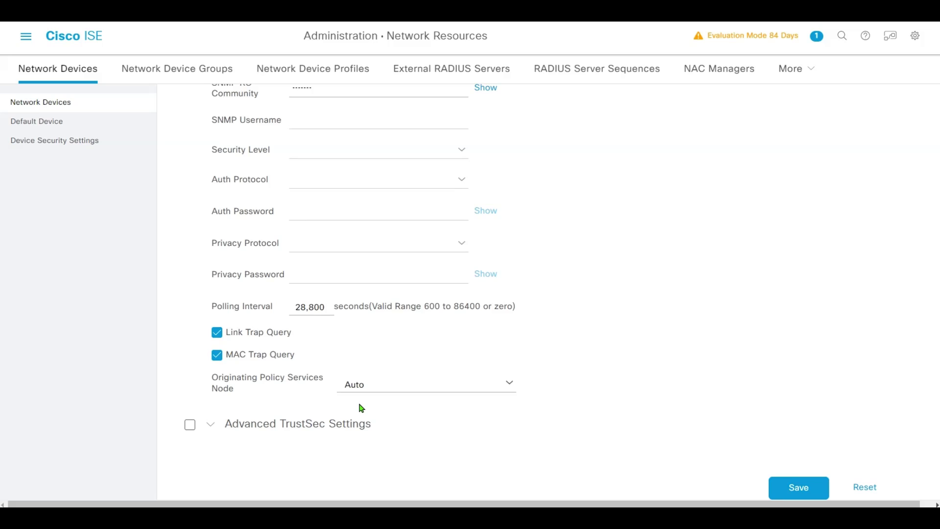
Enable Advanced TrustSec Settings using Device ID DEMO-1-WF-VWC-A and paste in the device password.
click(190, 424)
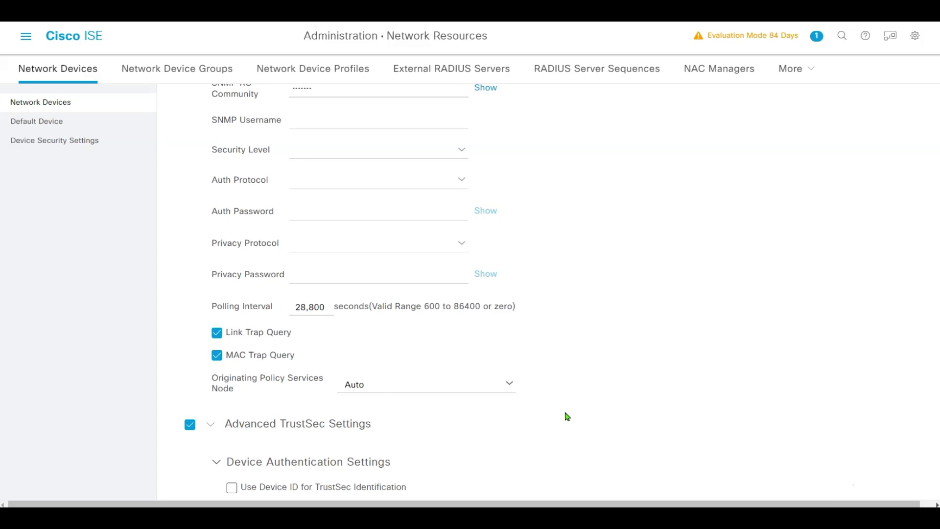
scroll(601, 405, down, 1)
scroll(601, 405, down, 2)
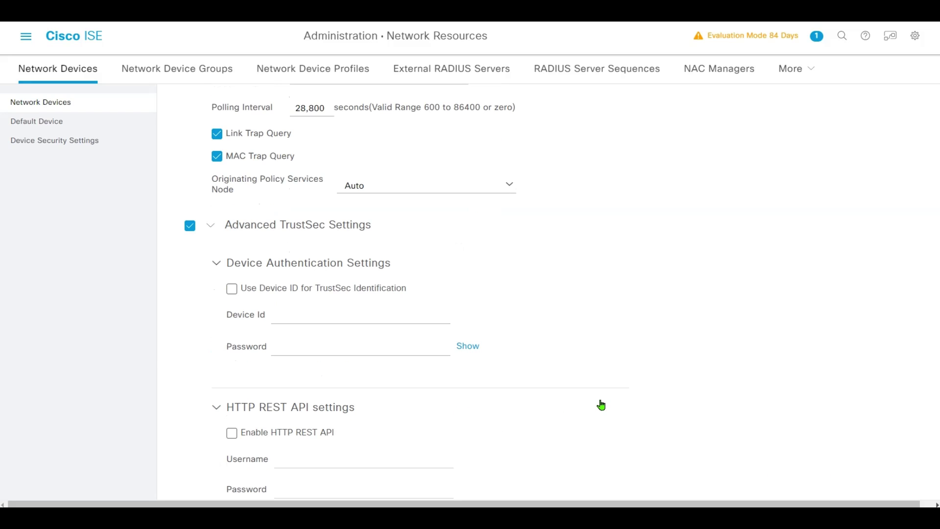
click(232, 290)
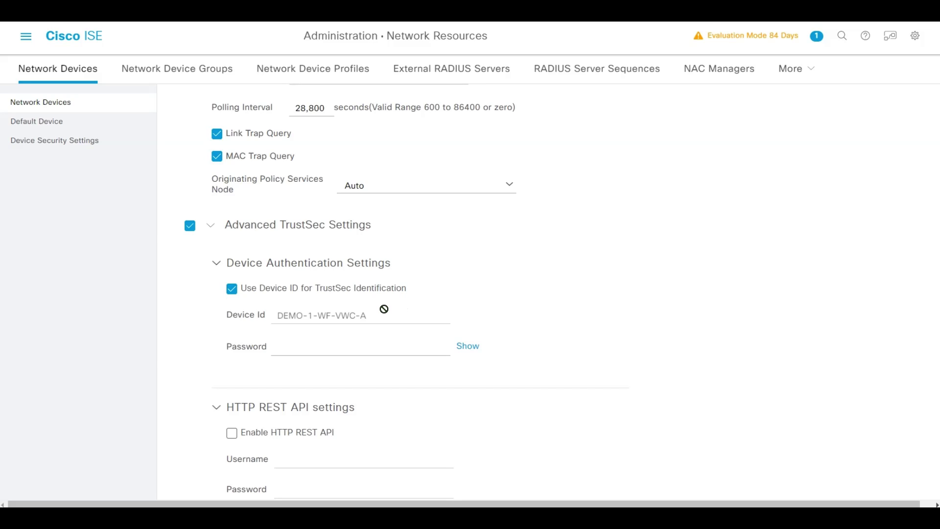
click(353, 346)
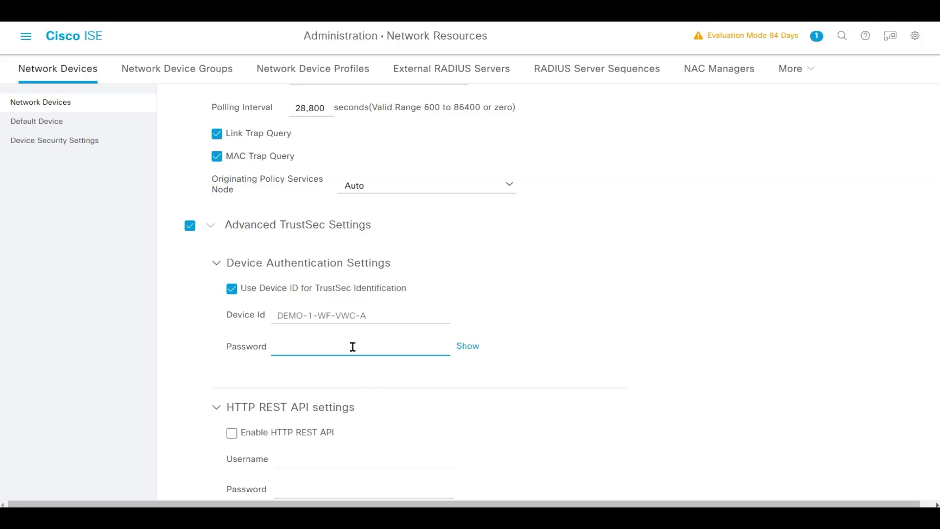
key(ctrl+v)
click(523, 247)
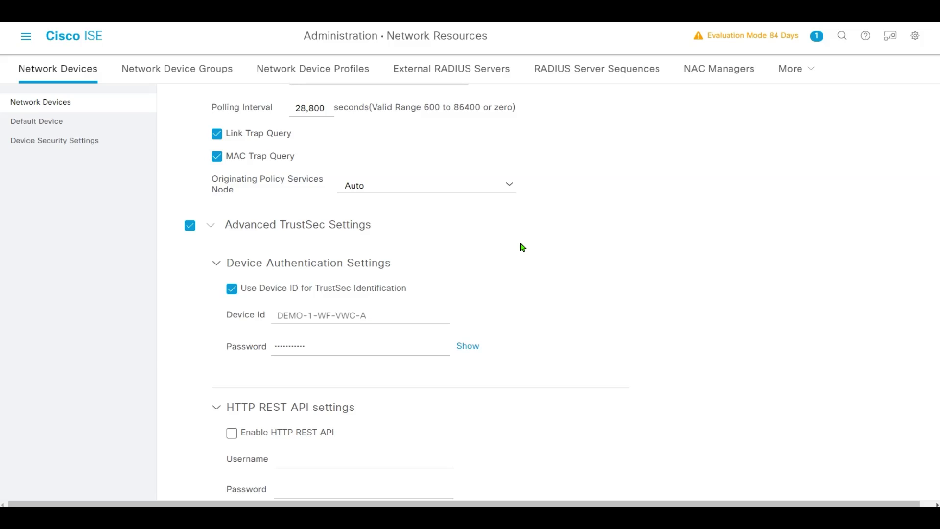
scroll(523, 247, down, 3)
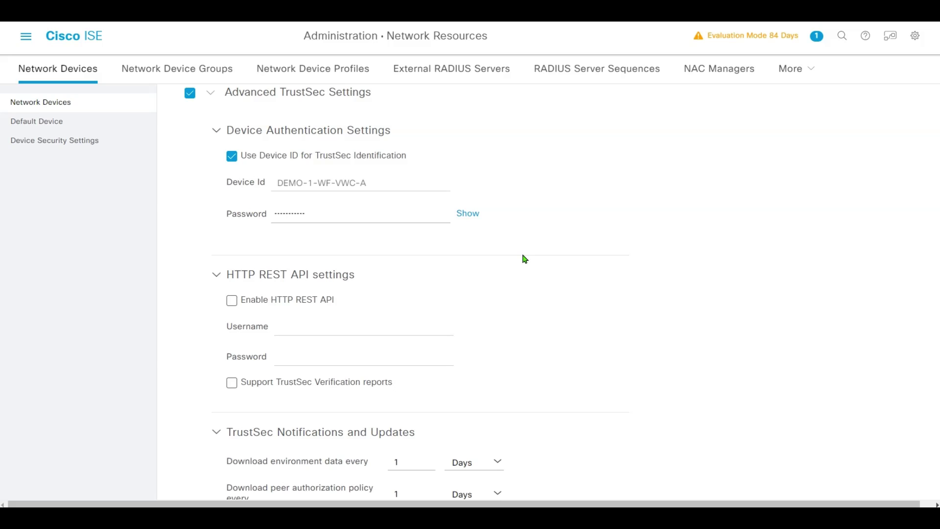
scroll(517, 262, down, 5)
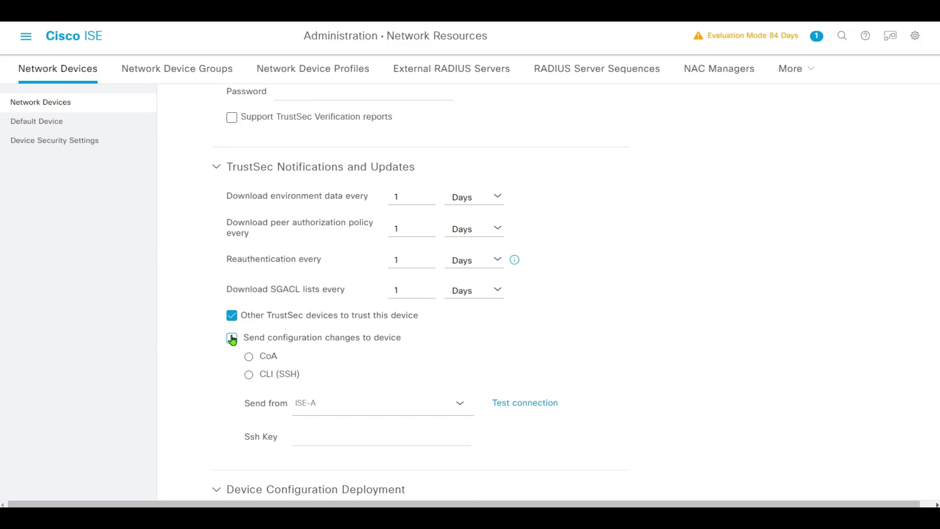
Turn on sending configuration changes via CoA from ISE-A and run a successful connection test.
scroll(264, 343, up, 4)
scroll(460, 308, down, 2)
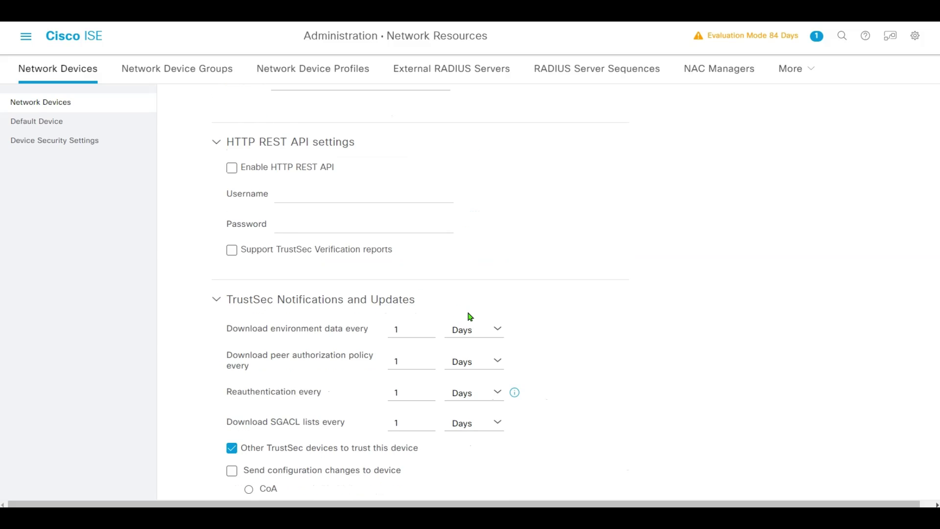
scroll(470, 316, down, 2)
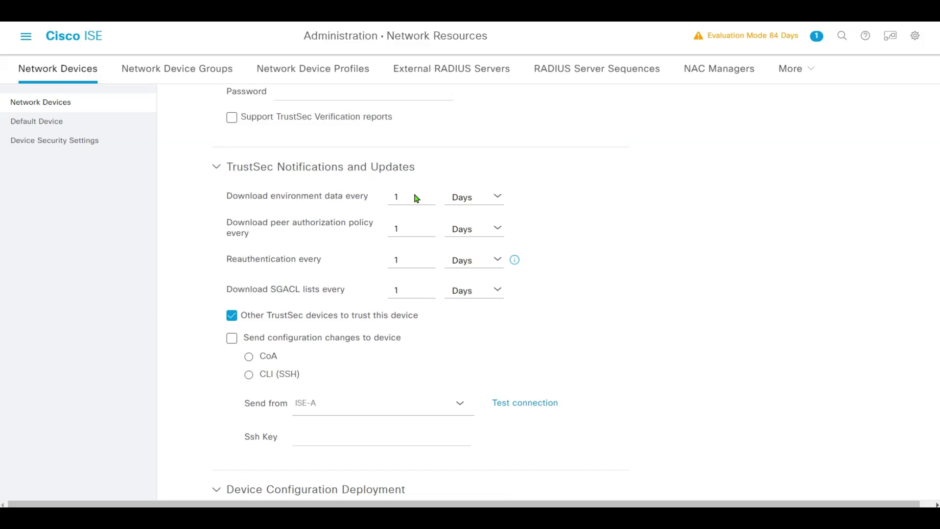
click(232, 338)
click(460, 409)
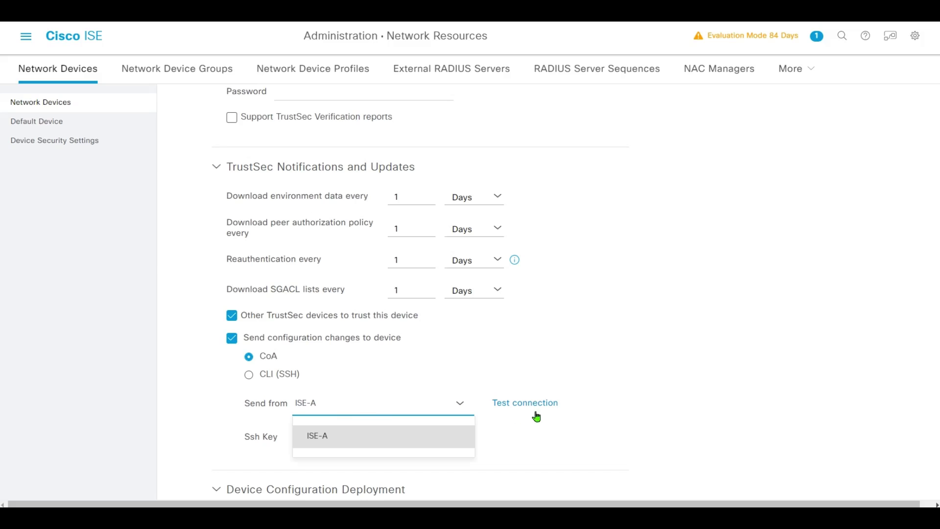
click(557, 435)
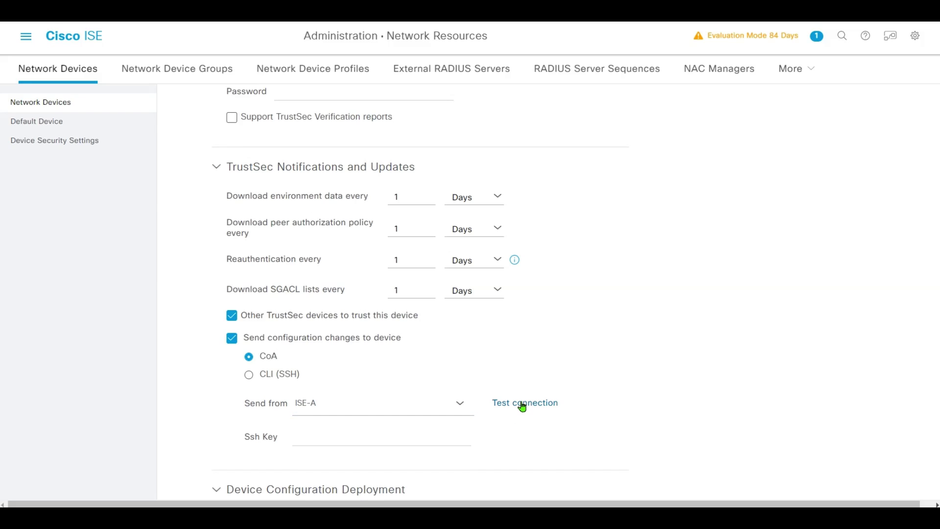
click(522, 406)
Include DEMO-1-WF-VWC-A in Security Group Tag Mapping Updates and save the device.
scroll(414, 371, down, 4)
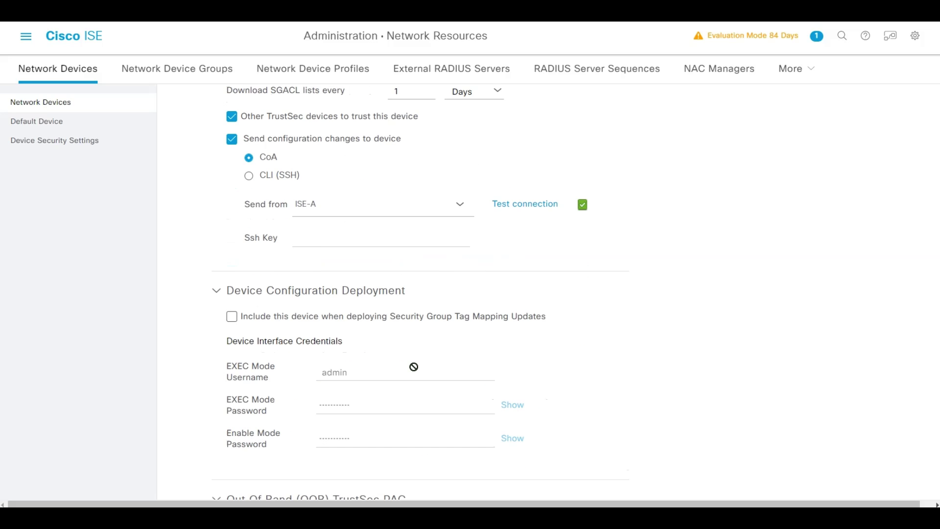
scroll(413, 366, down, 1)
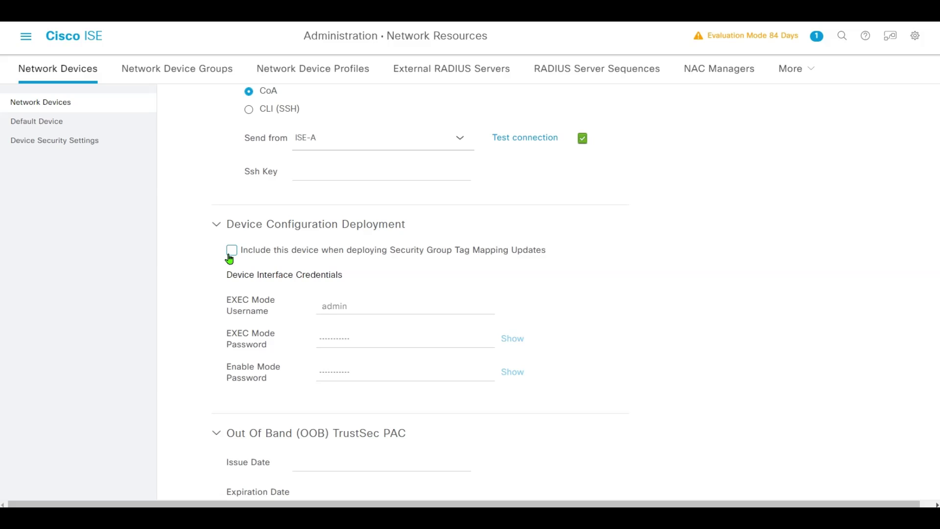
click(232, 252)
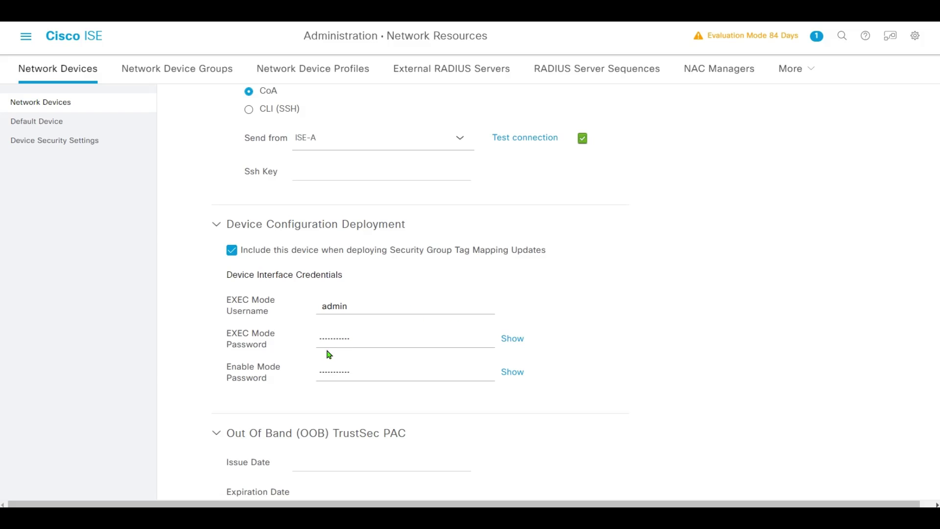
scroll(343, 342, down, 3)
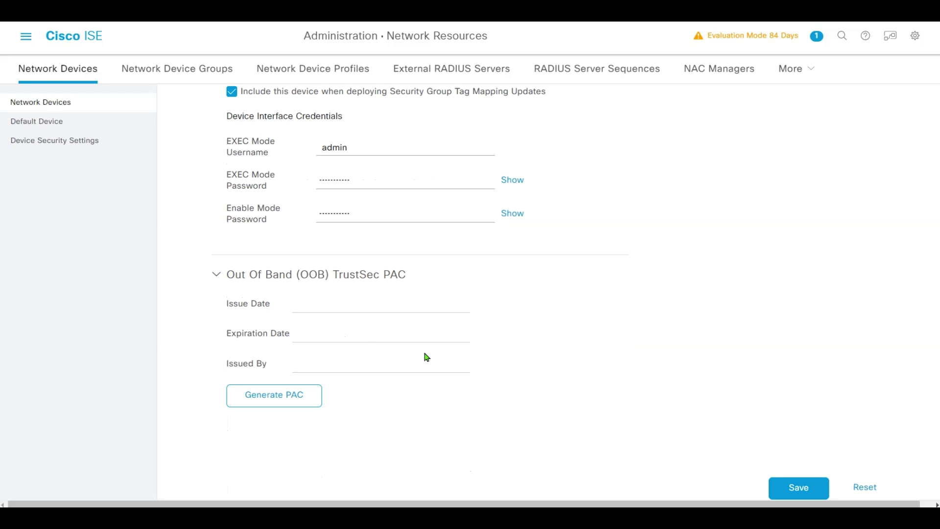
click(794, 484)
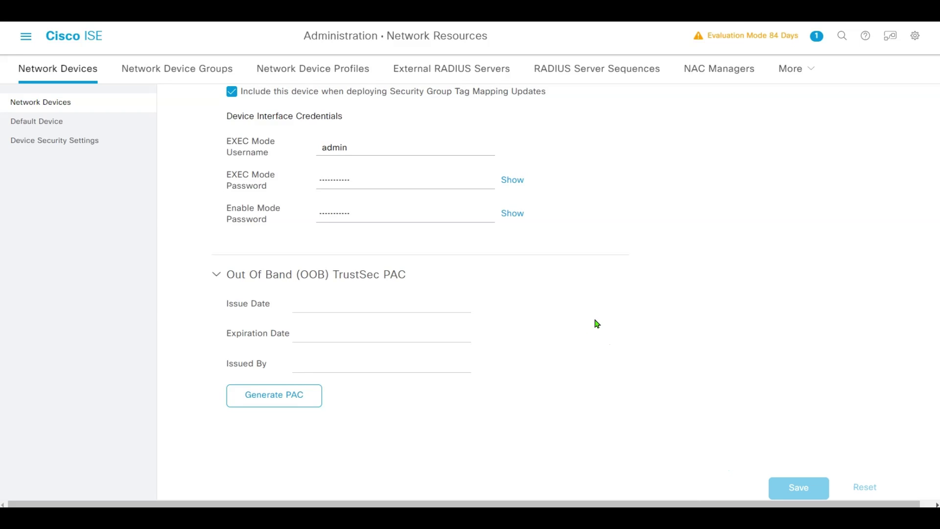
click(23, 41)
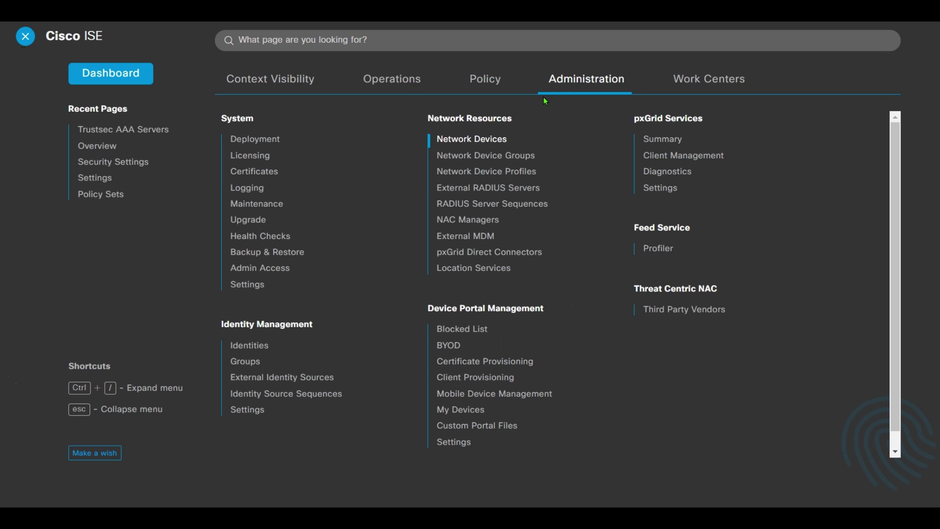
click(709, 84)
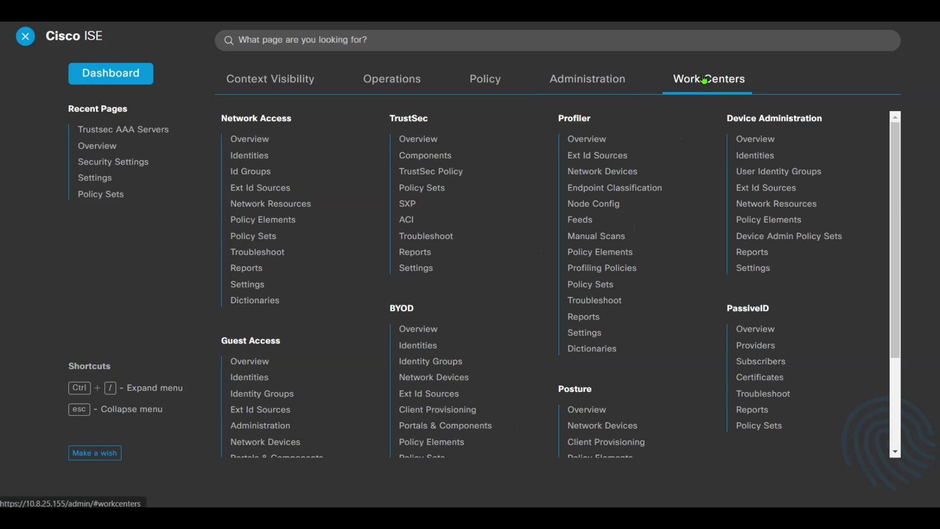
click(448, 140)
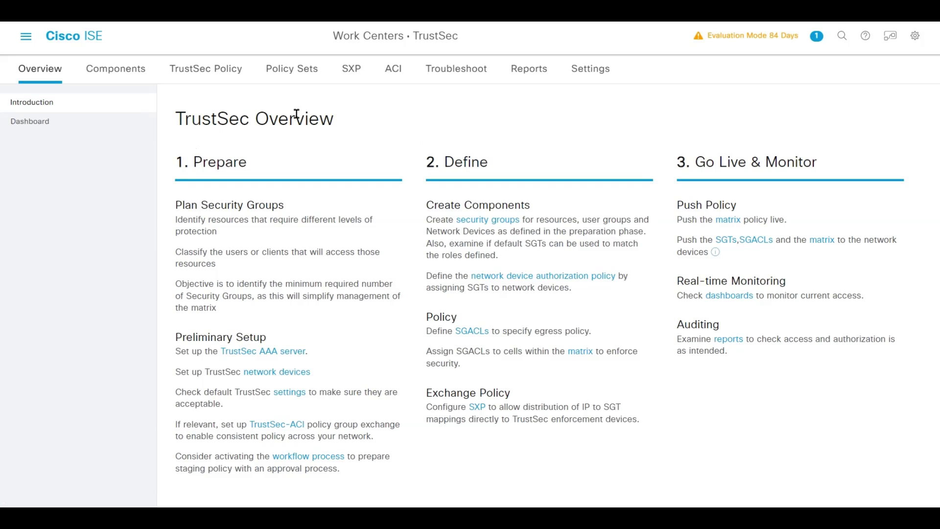
click(598, 80)
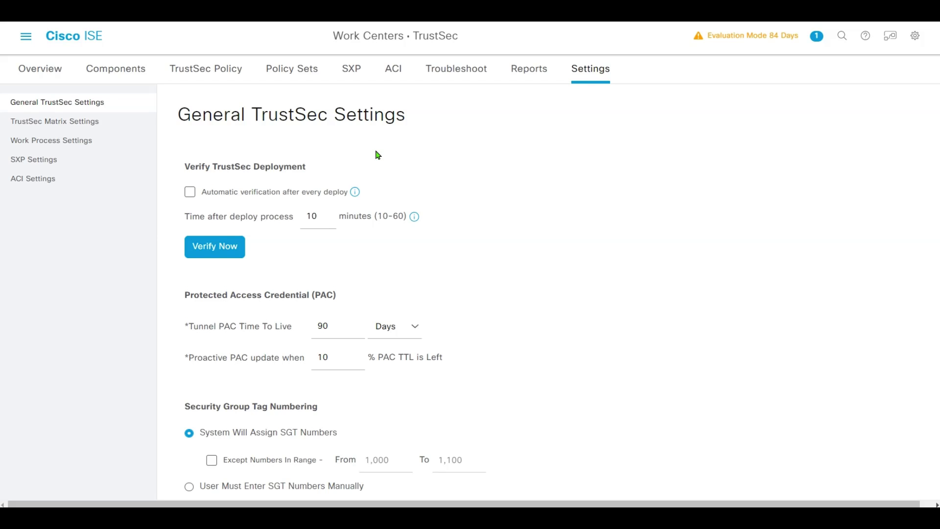
scroll(409, 206, down, 1)
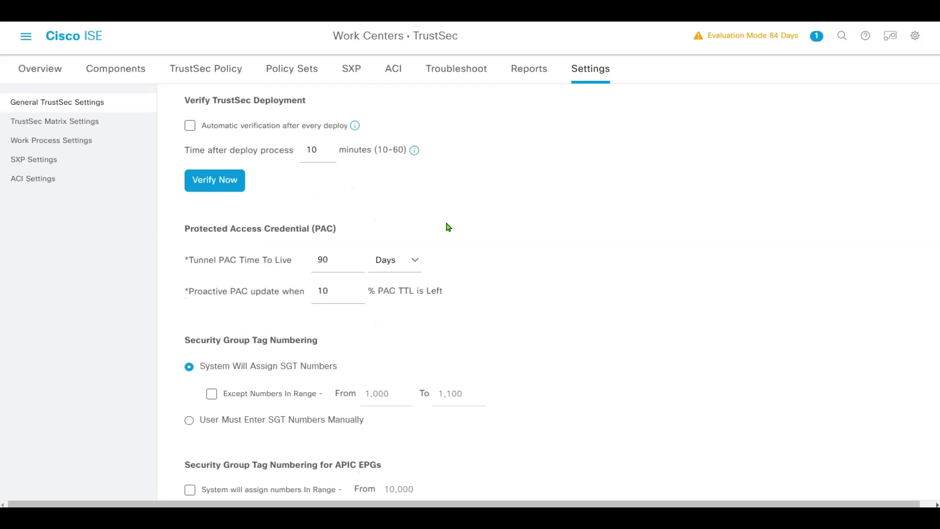
scroll(447, 226, down, 3)
scroll(475, 257, down, 1)
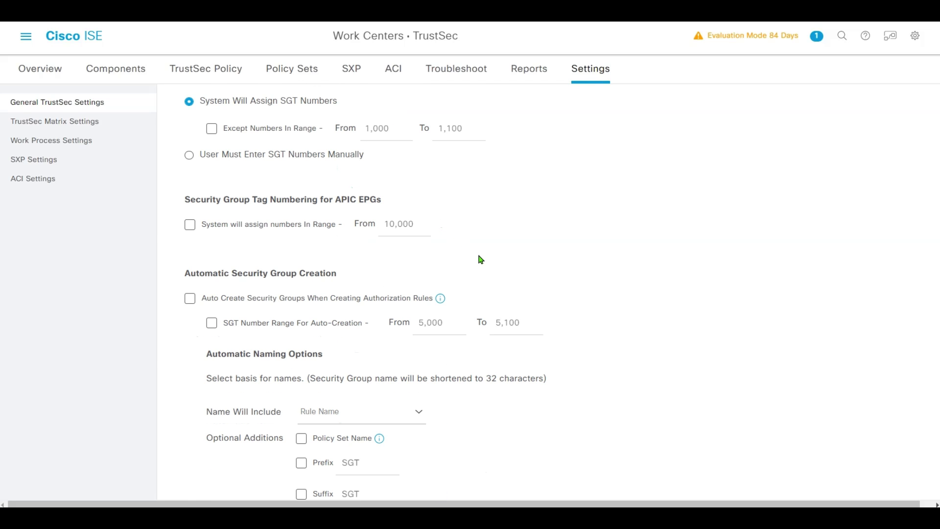
scroll(481, 260, down, 4)
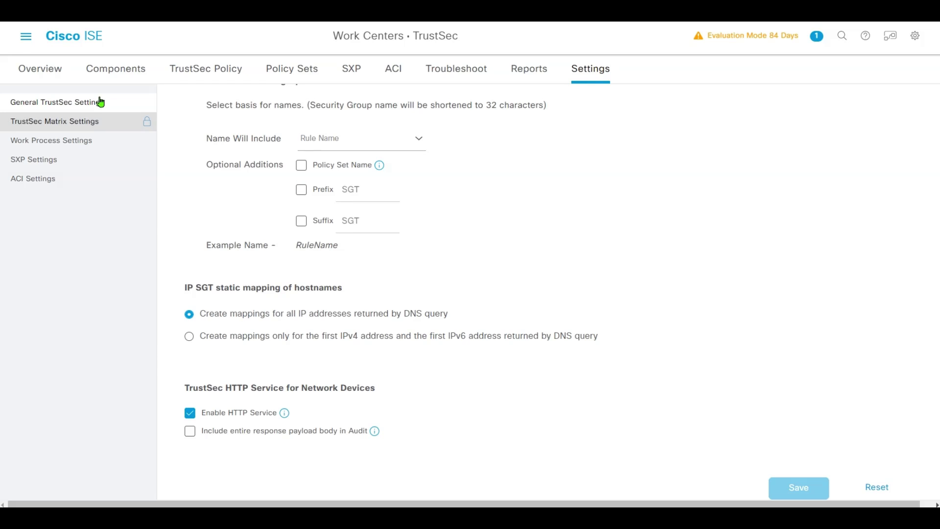
click(26, 37)
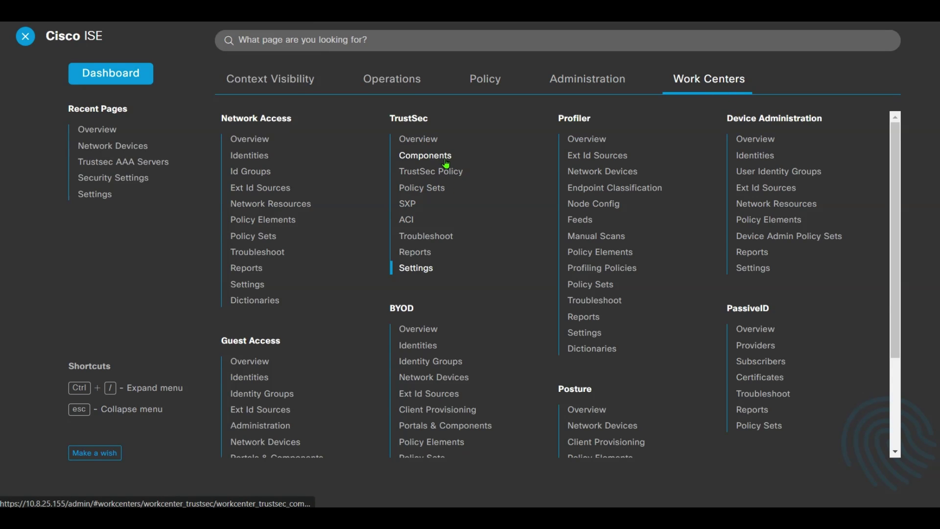
Open the Development_Servers security group from the TrustSec overview's security groups list.
click(417, 140)
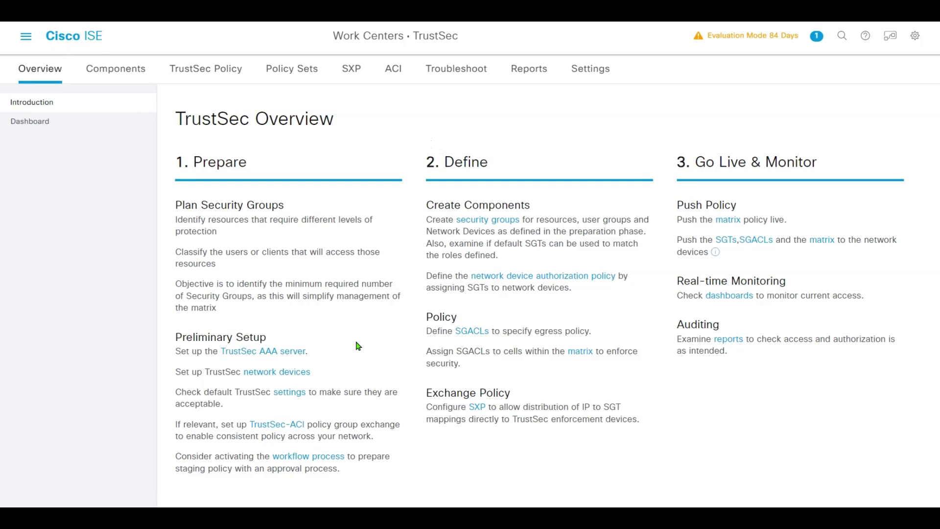
click(483, 223)
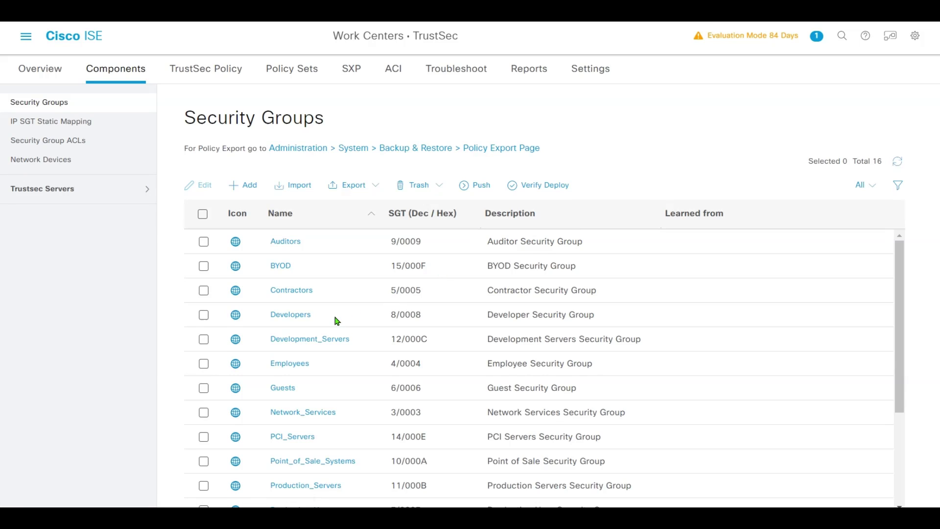
click(284, 344)
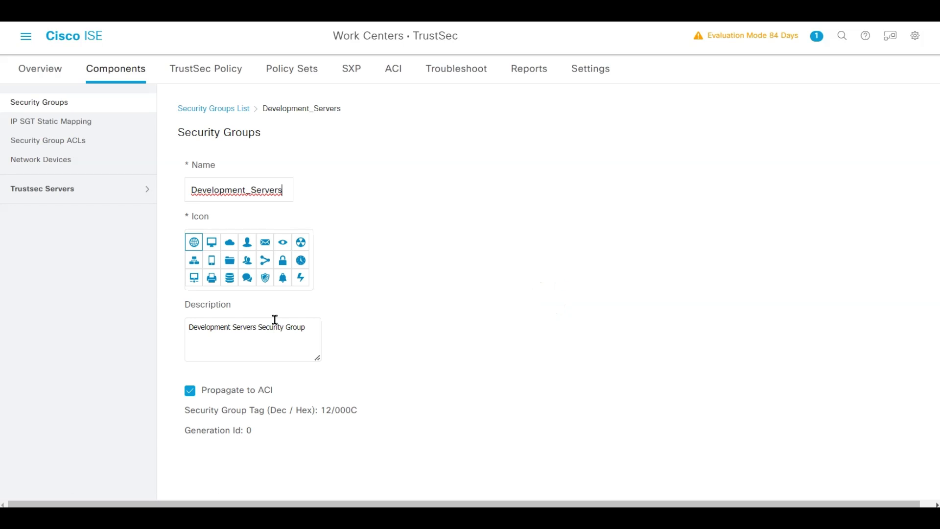
Rename it Employee_Servers with description 'Employee Servers Security Group' and save.
drag(245, 190, 183, 193)
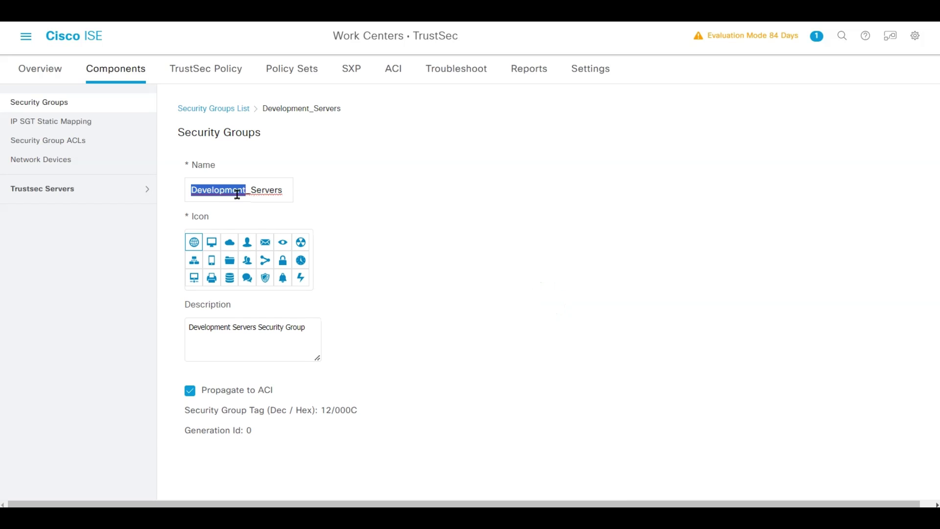
text(Employee)
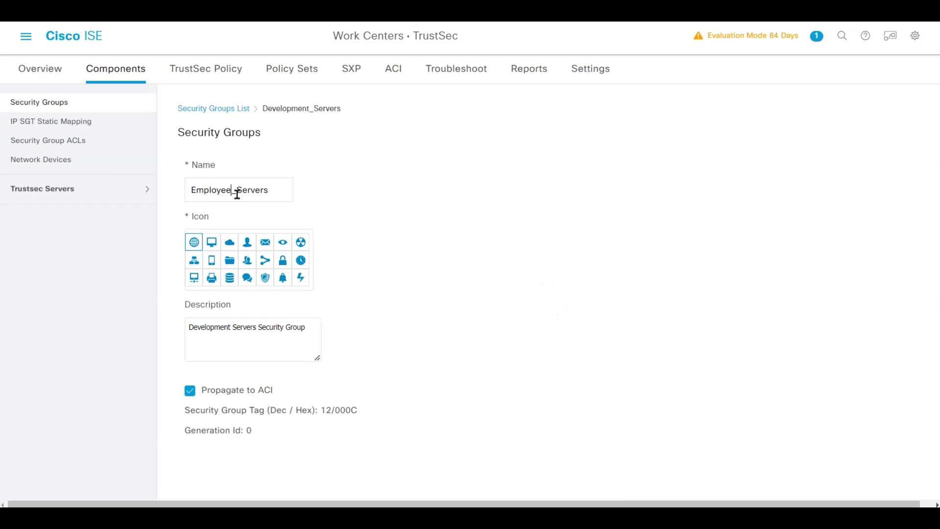
double_click(221, 326)
key(BackSpace)
text(Employee)
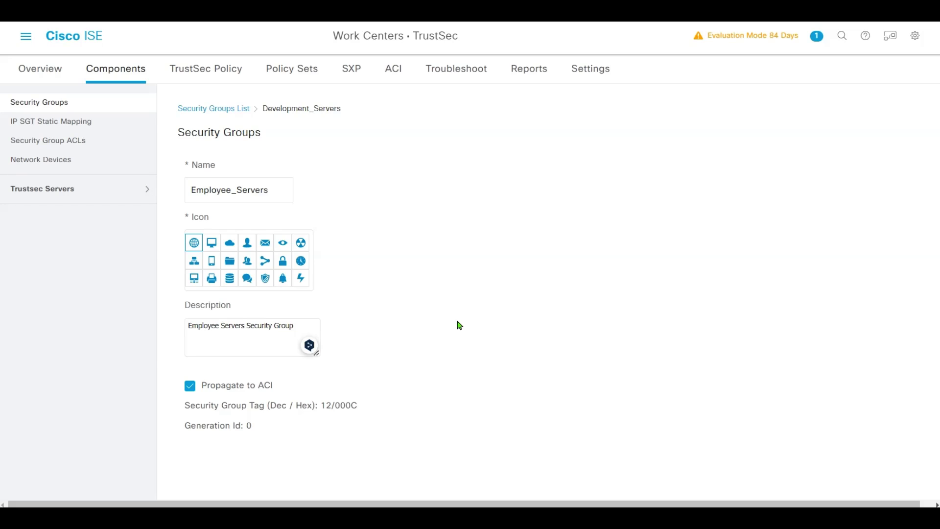
scroll(465, 325, down, 1)
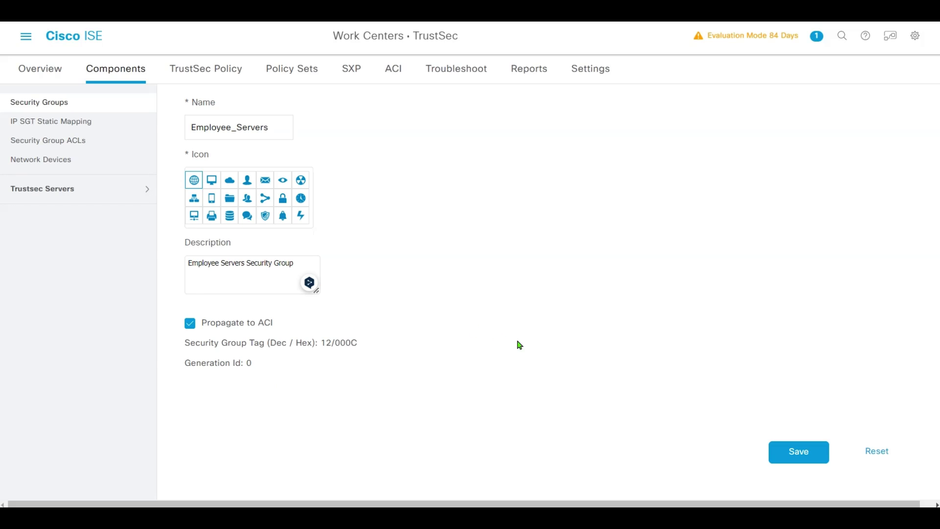
click(788, 458)
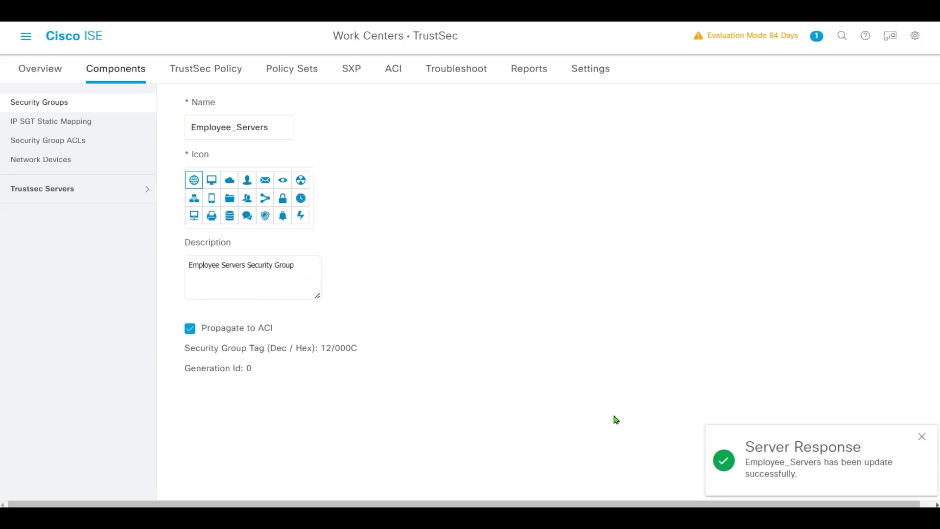
Go back to Work Centers > TrustSec > Overview from the main menu.
click(25, 35)
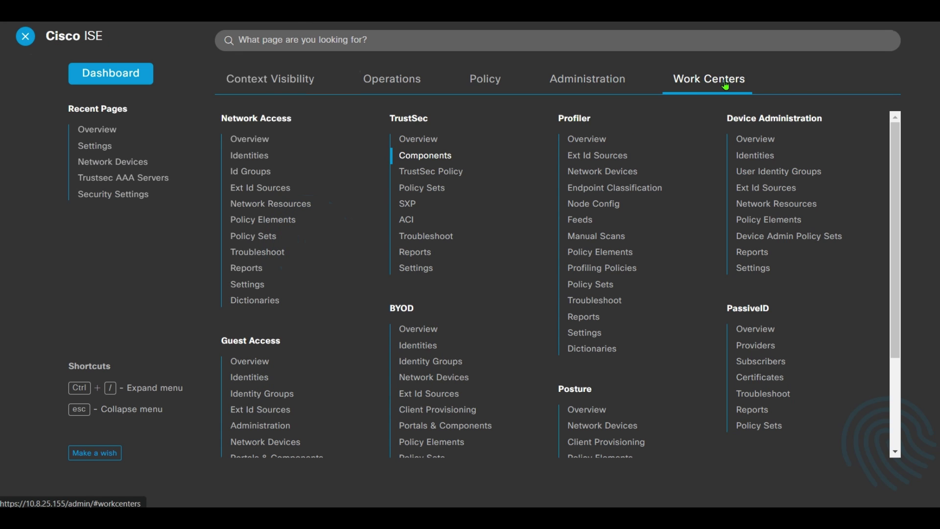
click(417, 141)
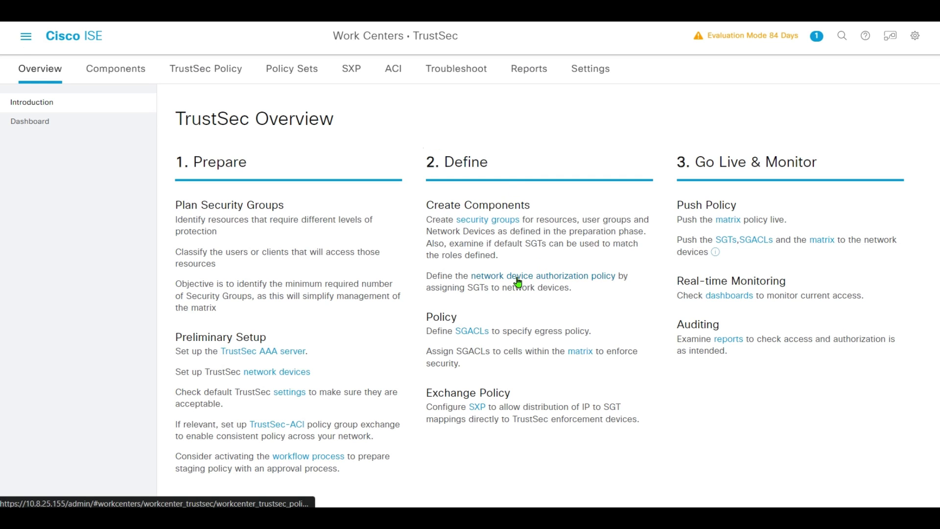
In Network Device Authorization, insert a new rule above the default named 'Network De'.
click(595, 282)
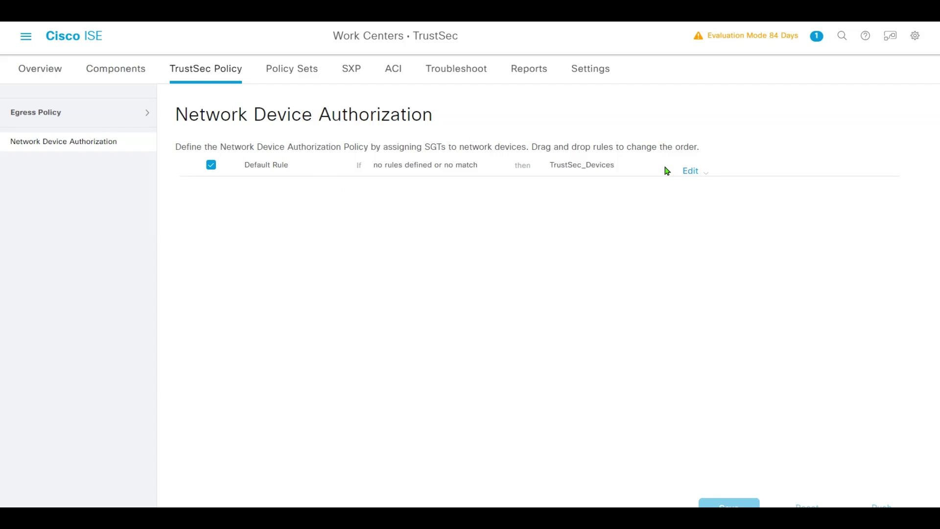
click(705, 173)
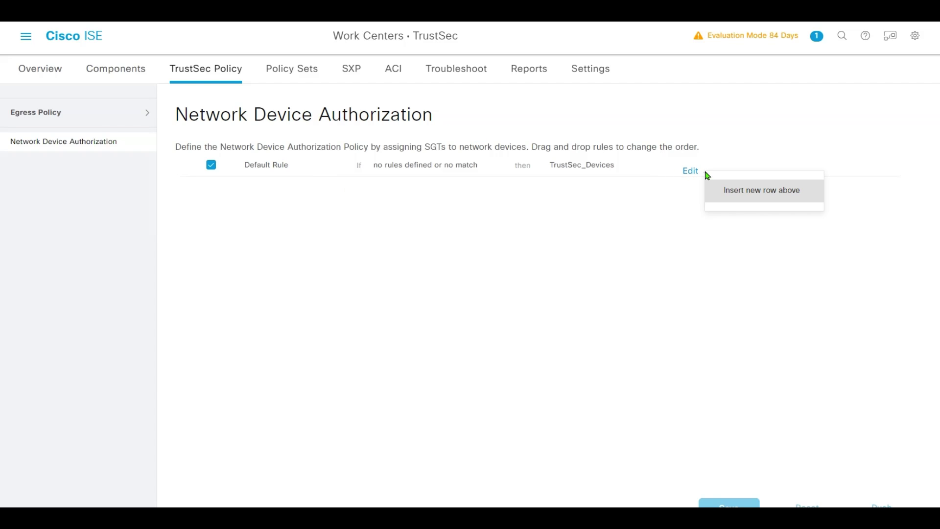
click(751, 195)
double_click(320, 197)
triple_click(320, 197)
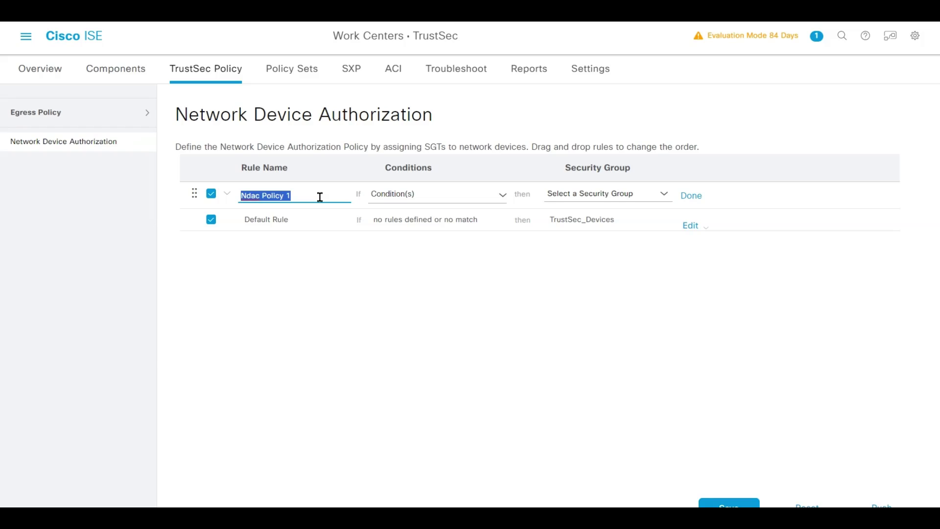
text(Network Device)
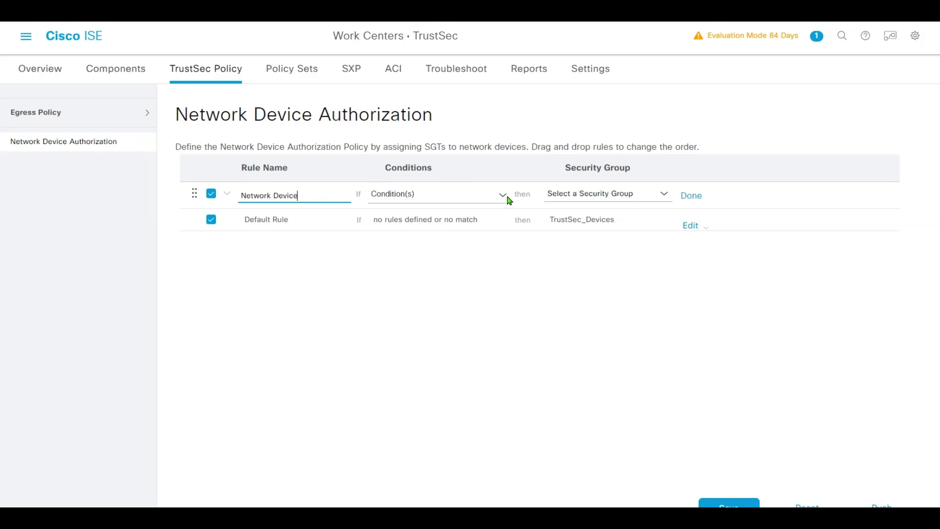
Give the new rule the condition Device Type equals All Device Types#Wireless.
click(502, 196)
click(503, 241)
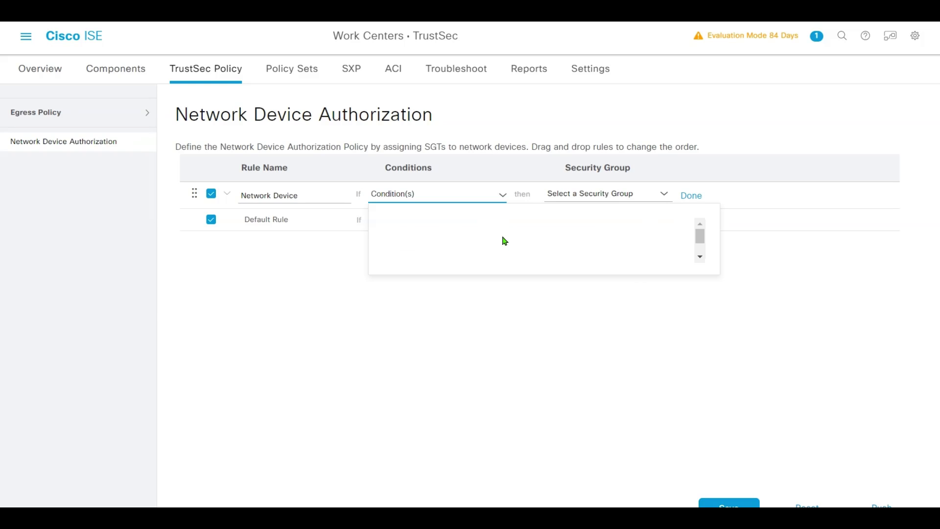
click(477, 253)
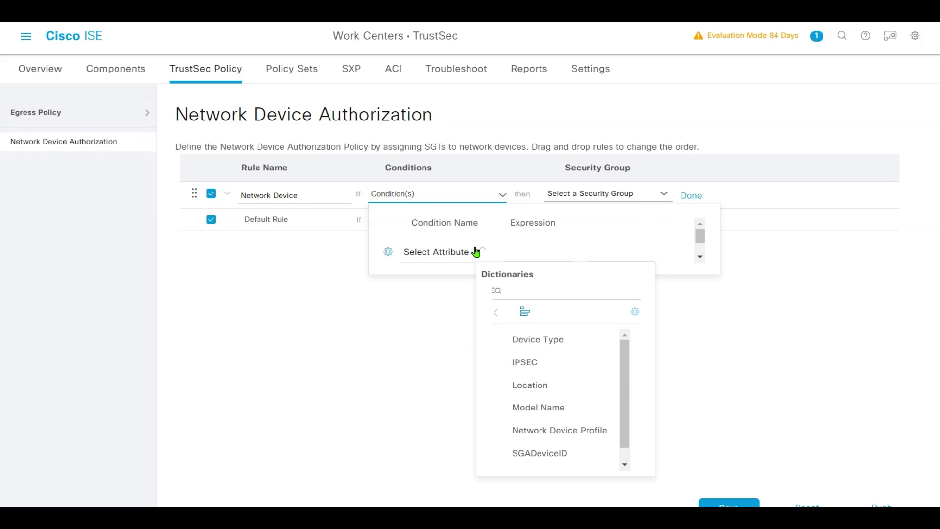
click(535, 341)
click(615, 254)
click(647, 303)
click(689, 352)
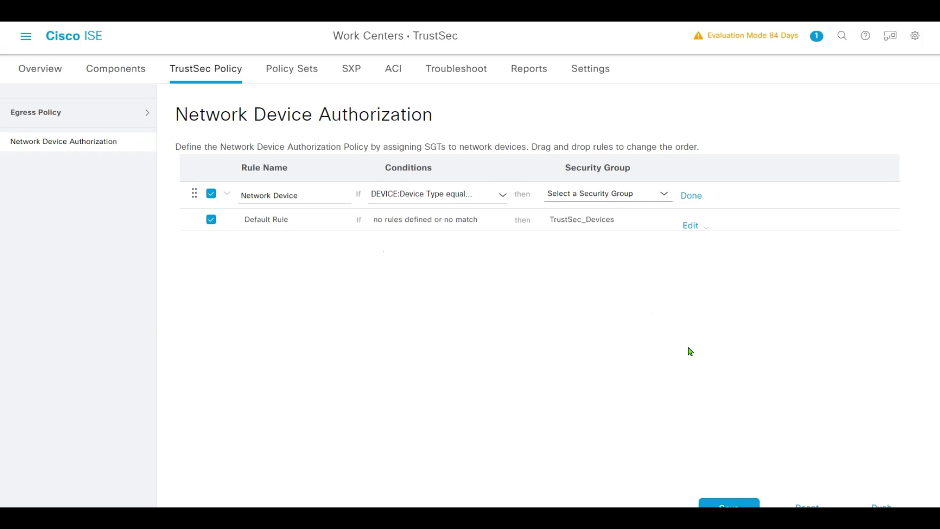
Have the Wireless device rule assign the TrustSec_Devices security group.
click(666, 196)
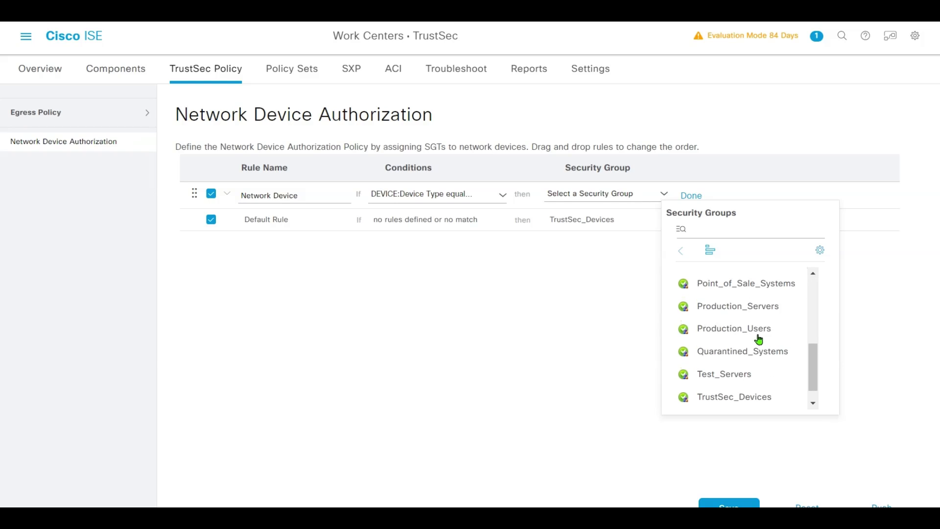
scroll(758, 338, down, 1)
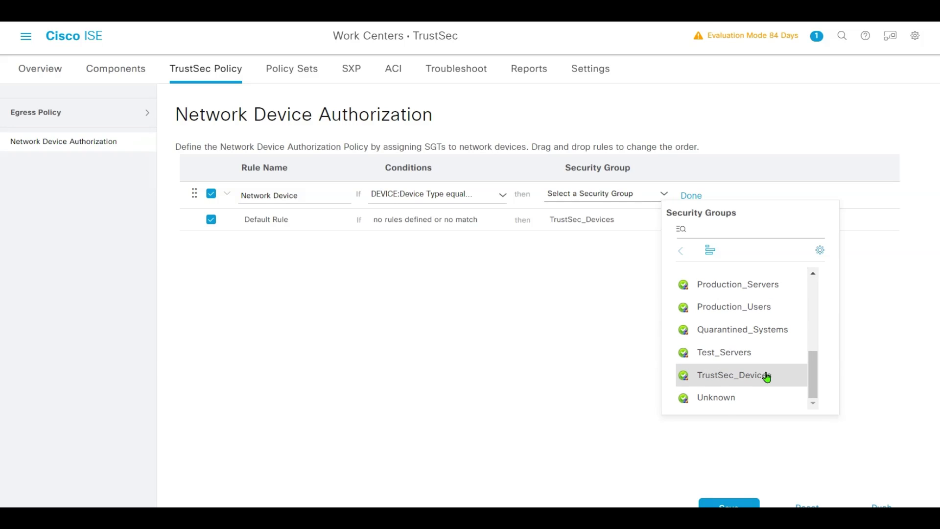
click(767, 377)
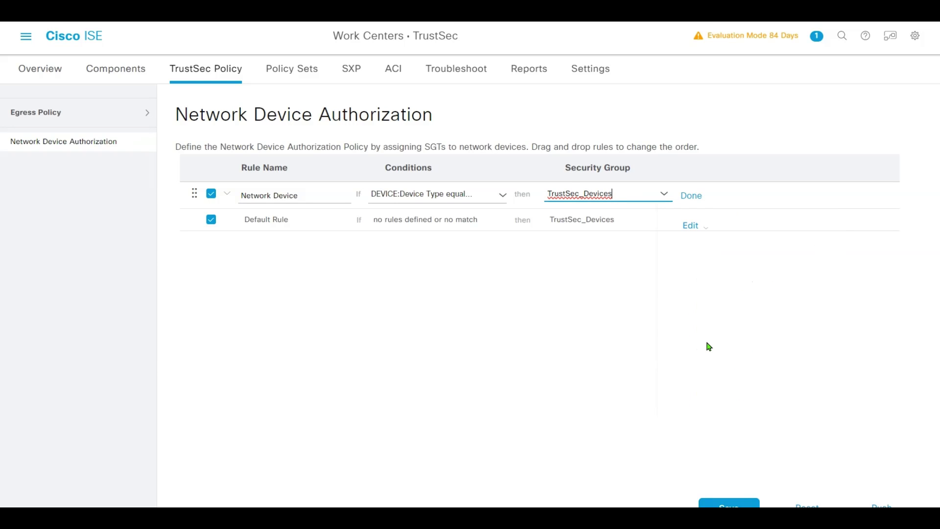
click(694, 197)
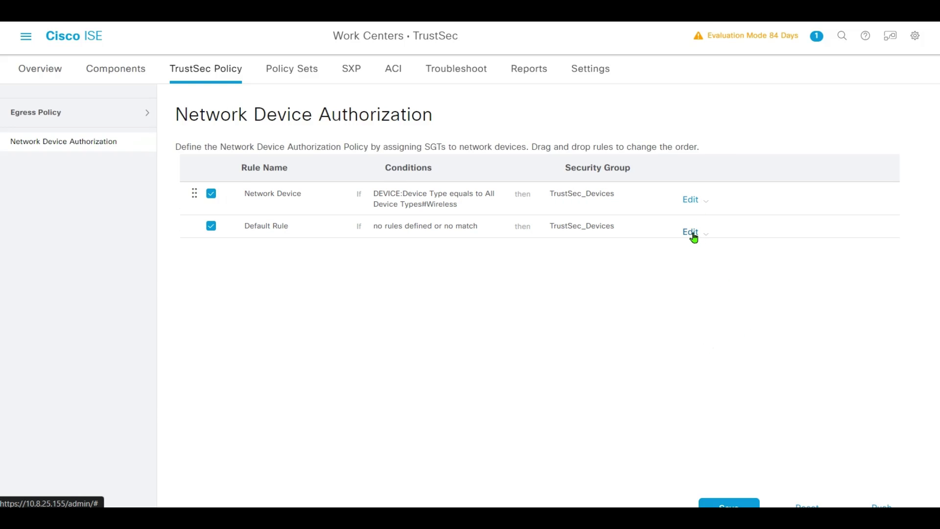
Set the Default Rule's security group to Unknown and save the policy.
click(695, 237)
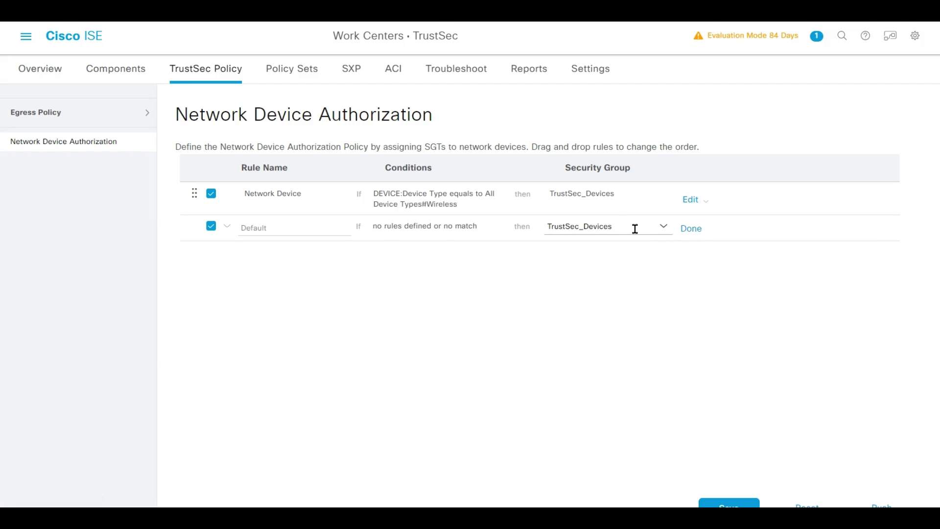
click(670, 235)
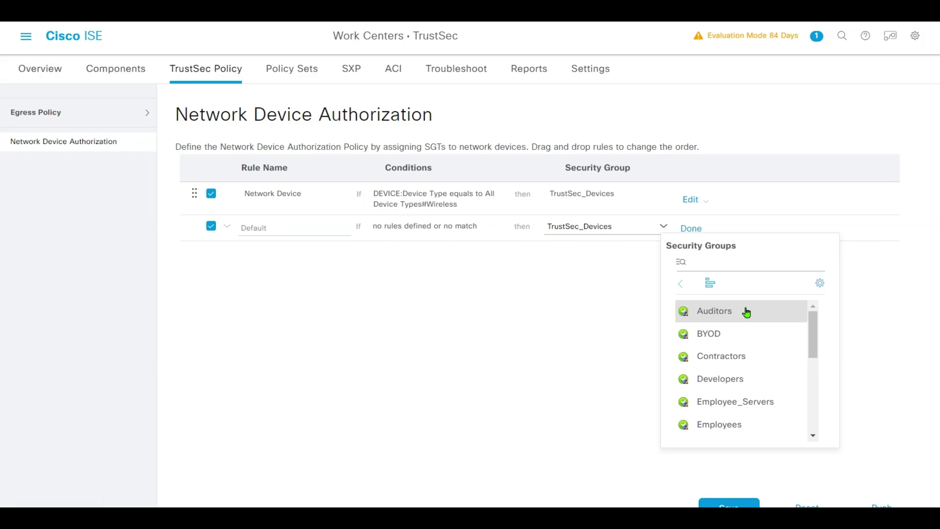
scroll(776, 354, down, 5)
click(767, 434)
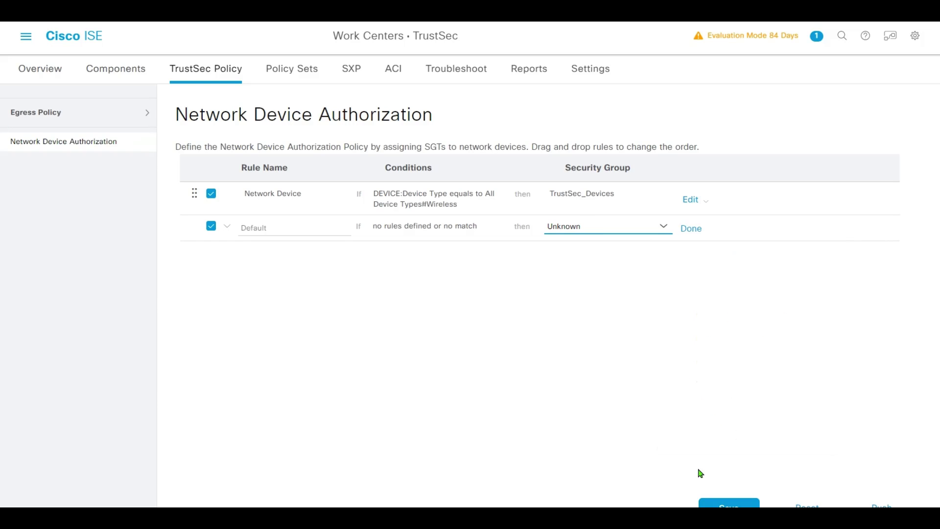
click(730, 504)
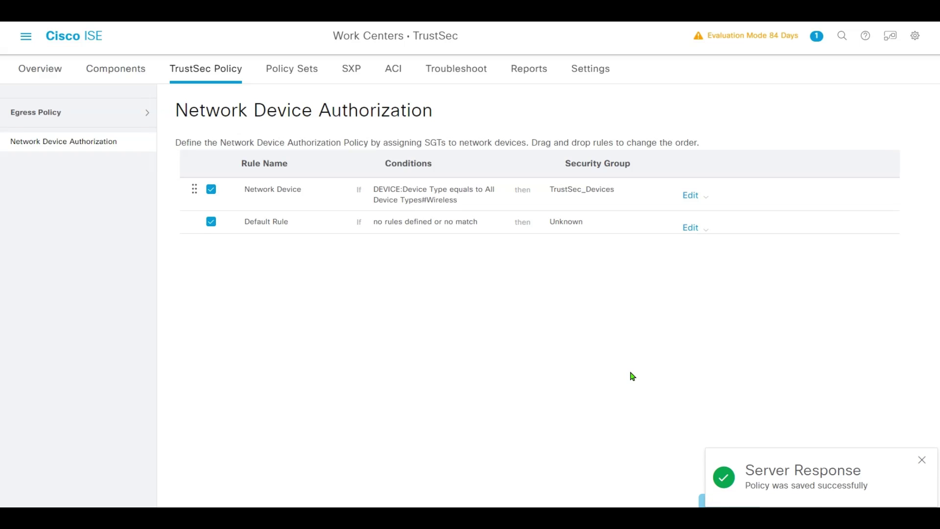
Open the empty Security Groups ACLs list from the TrustSec Overview's SGACLs link.
click(26, 36)
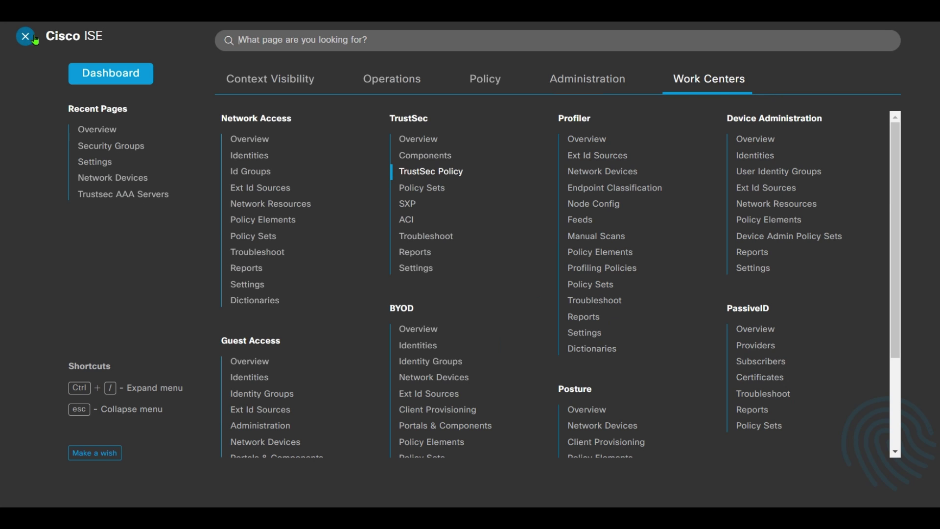
click(422, 139)
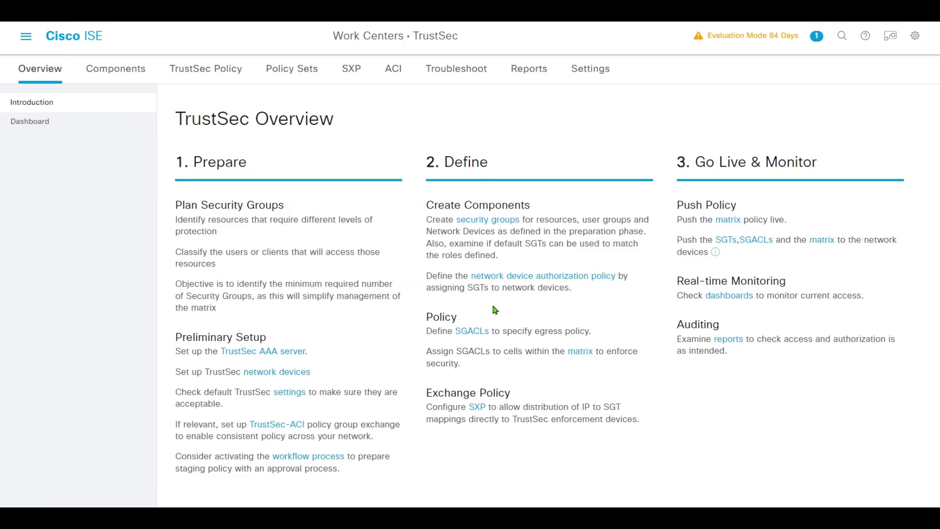
click(478, 336)
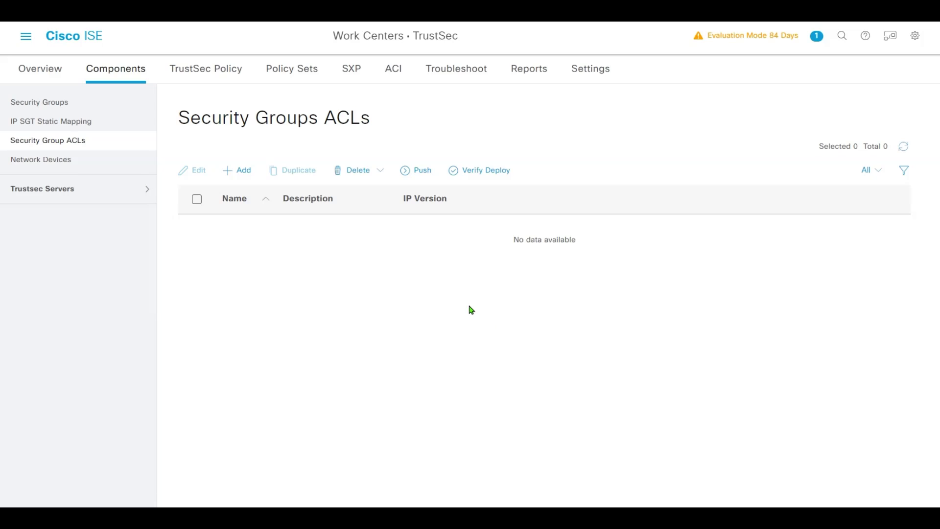
Start a new SGACL named Restrict_Emp_Srv, described 'To restrict traffic from Employee server'.
click(243, 171)
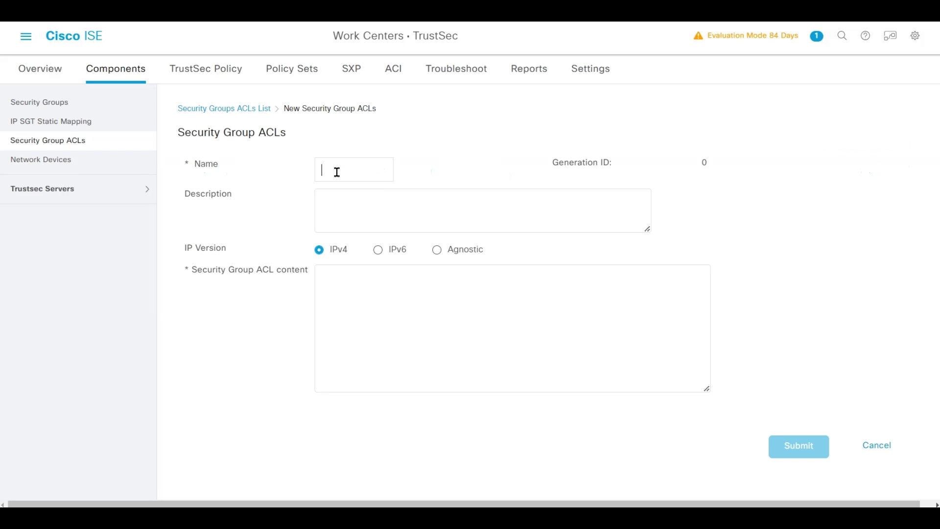
text(Re)
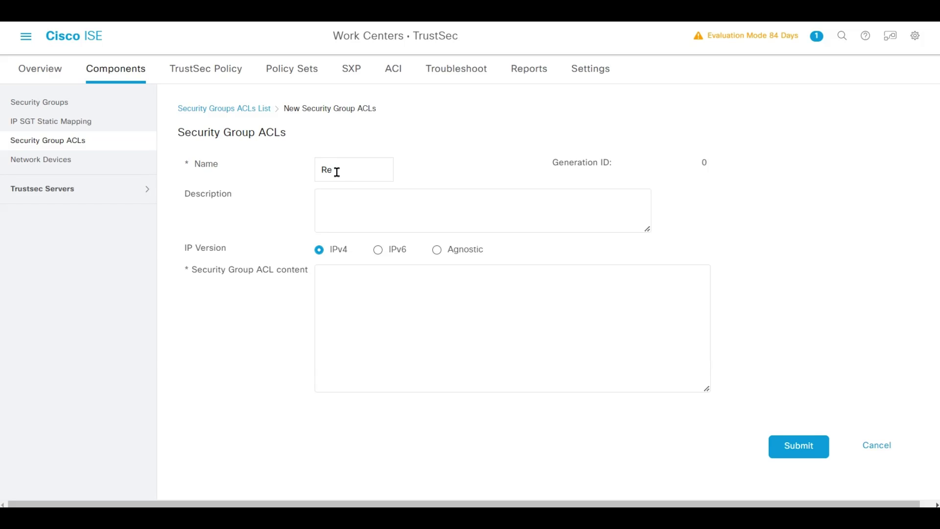
text(strict_Emp_Srv)
key(Tab)
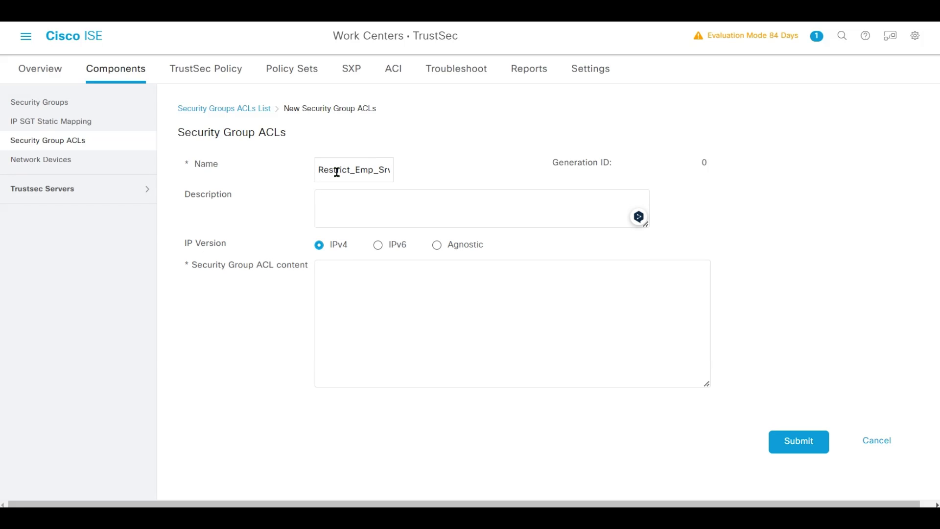
text(To restrict traffic from Employee server)
Enter ACL lines permit icmp, deny tcp src eq 80, deny tcp src eq 443, permit ip, and submit.
key(Tab)
key(Tab)
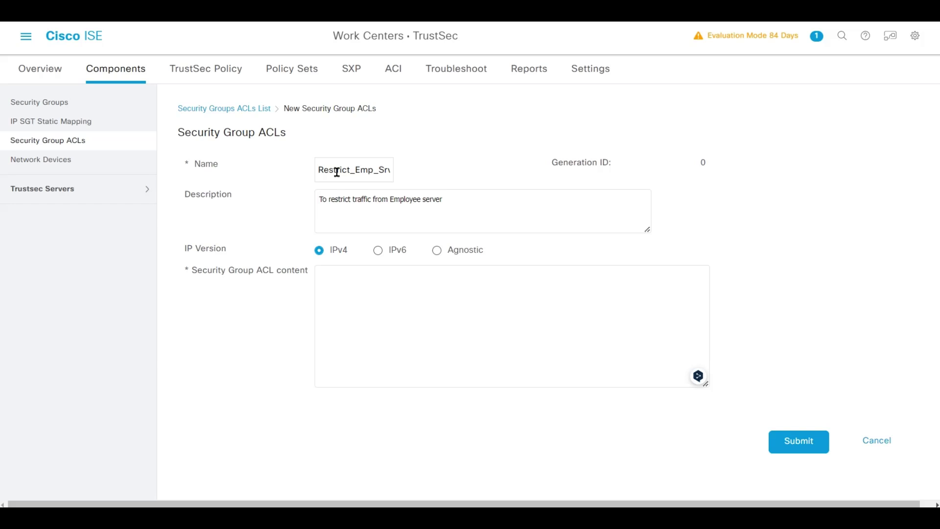
text(permit icmp)
key(Return)
text(deny tcp src eq)
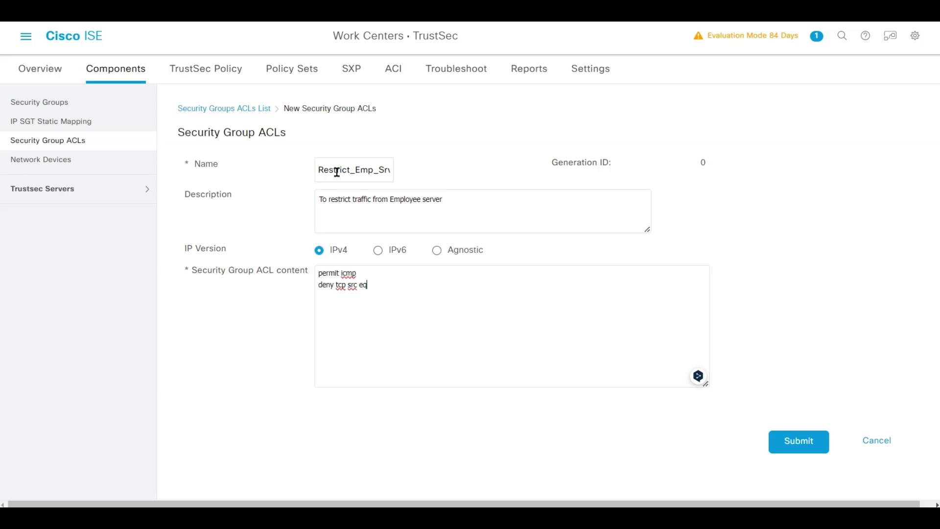
text( 80 )
text(deny tcp src)
text( eq )
text(443 )
text(permit ip)
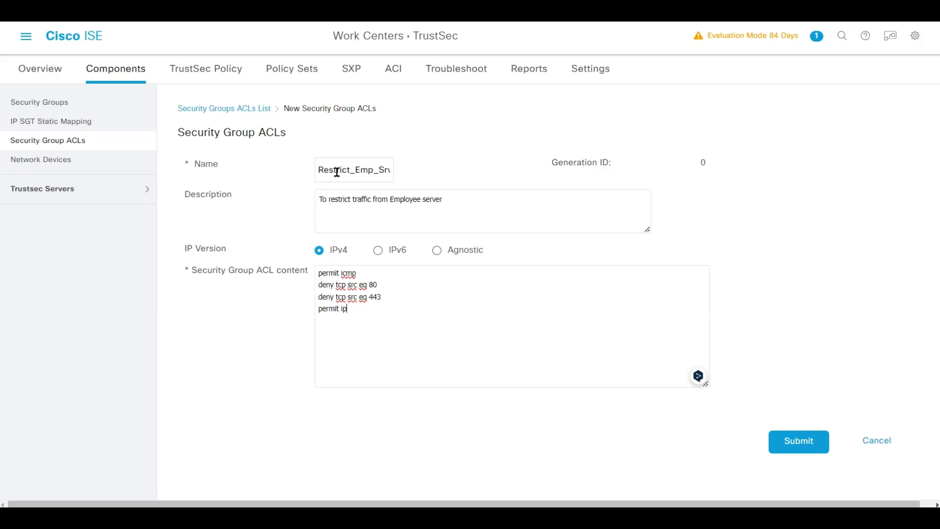
click(799, 440)
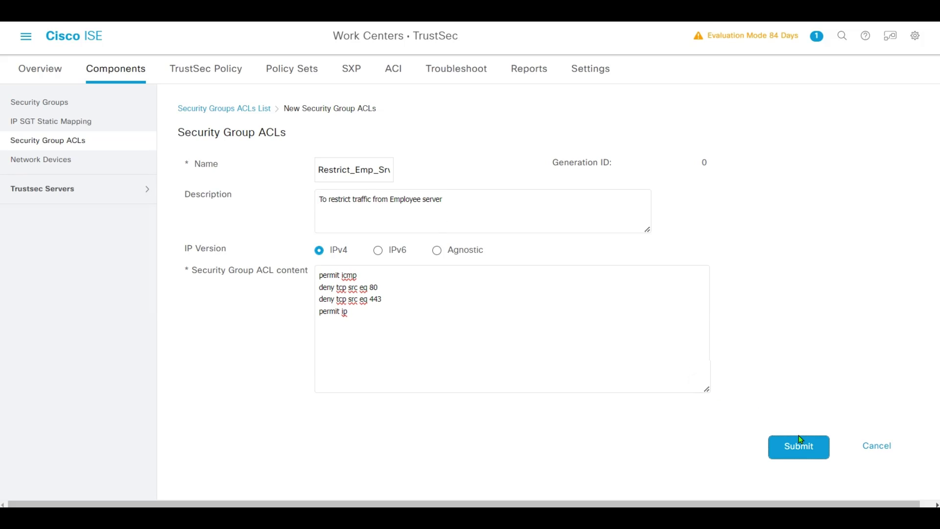
click(801, 440)
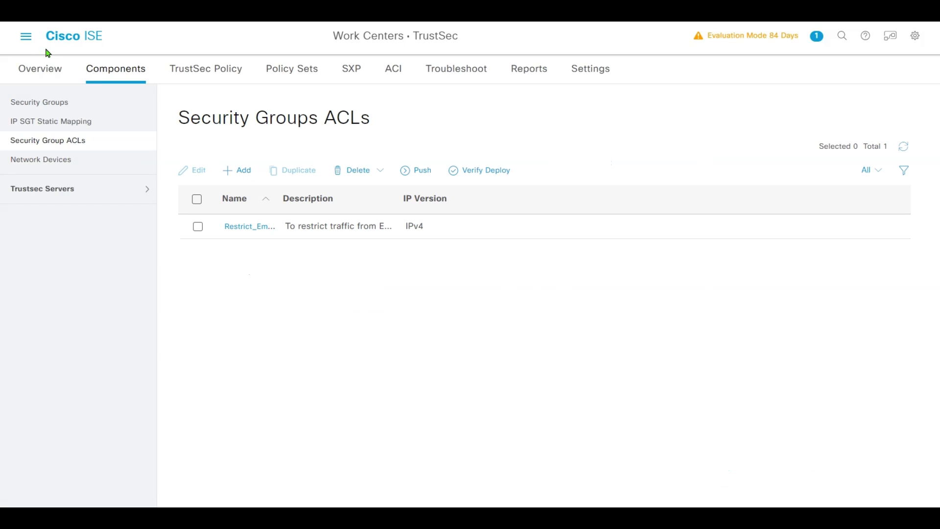
Go through TrustSec Overview to the Egress Policy production matrix and scroll it into view.
click(29, 37)
click(393, 144)
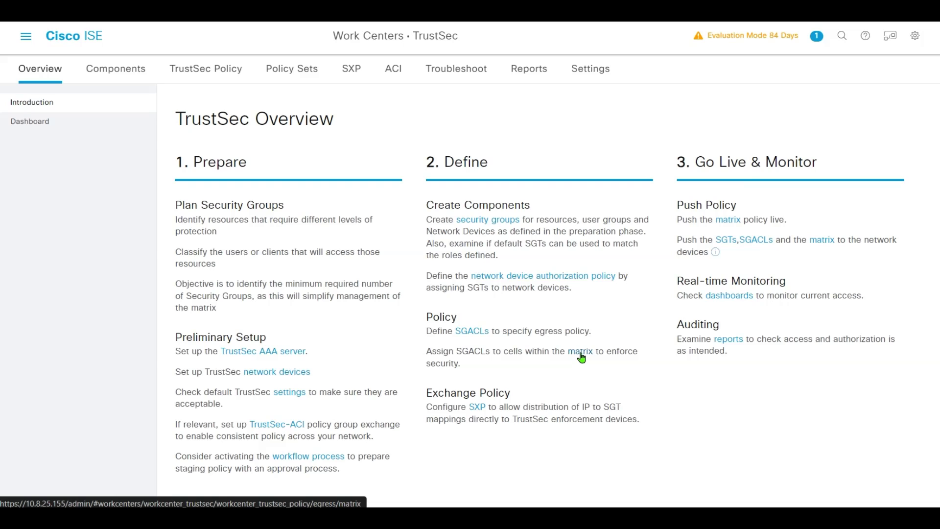
click(581, 357)
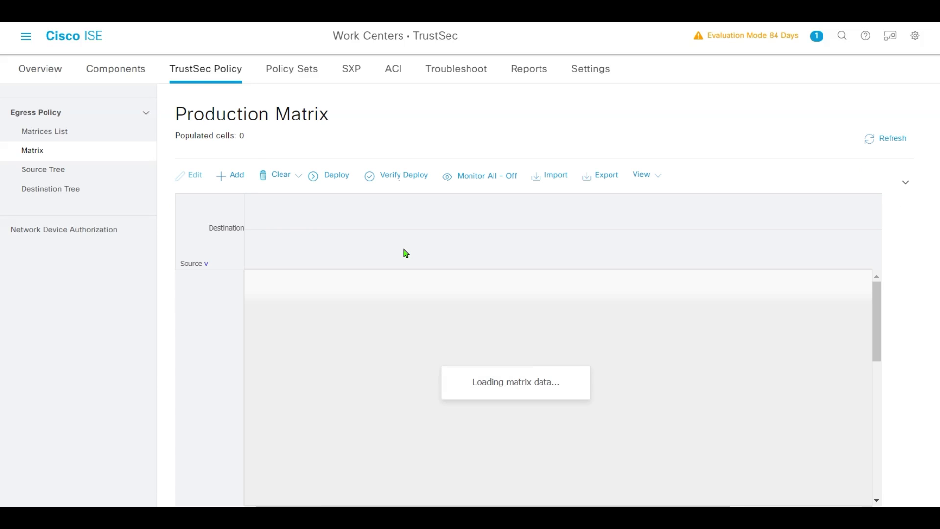
scroll(387, 254, down, 2)
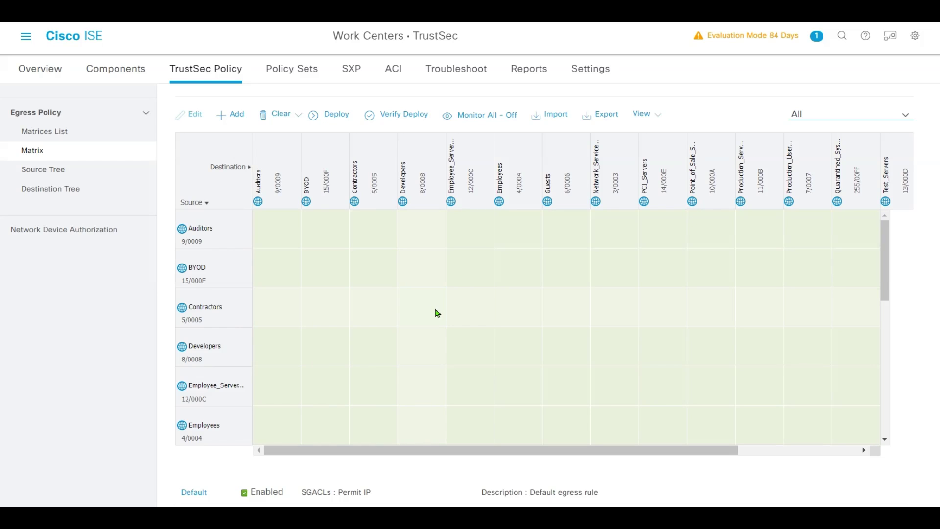
Assign SGACL Restrict_Emp_Srv to the Contractors→Employee_Servers cell, catch-all None, and save.
click(469, 316)
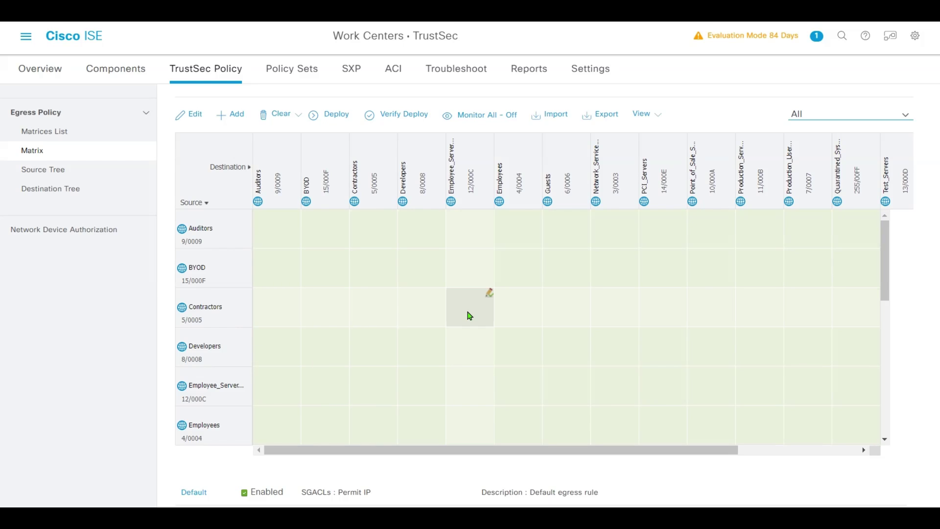
click(488, 297)
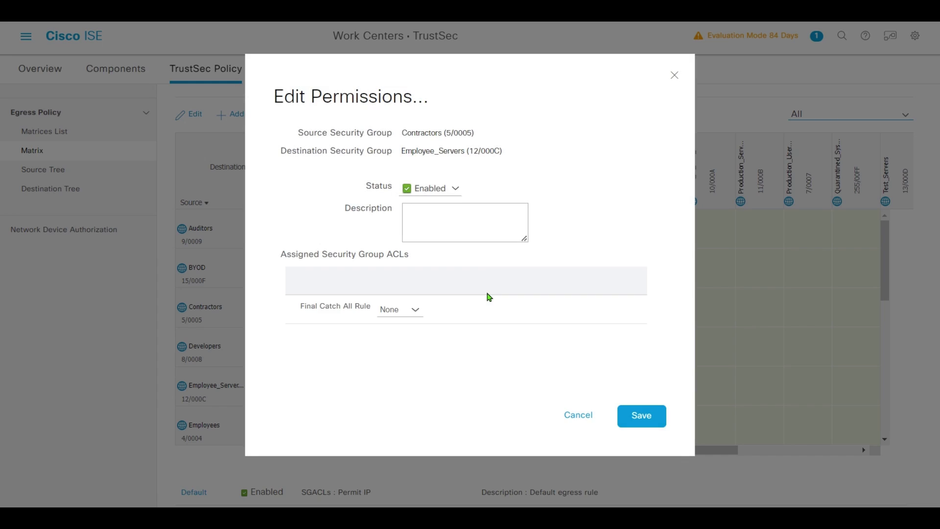
click(462, 313)
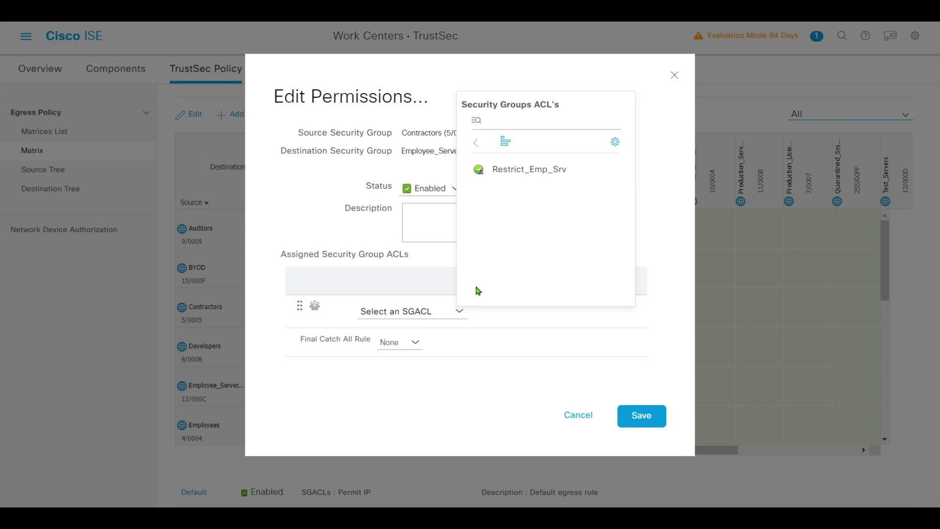
click(526, 175)
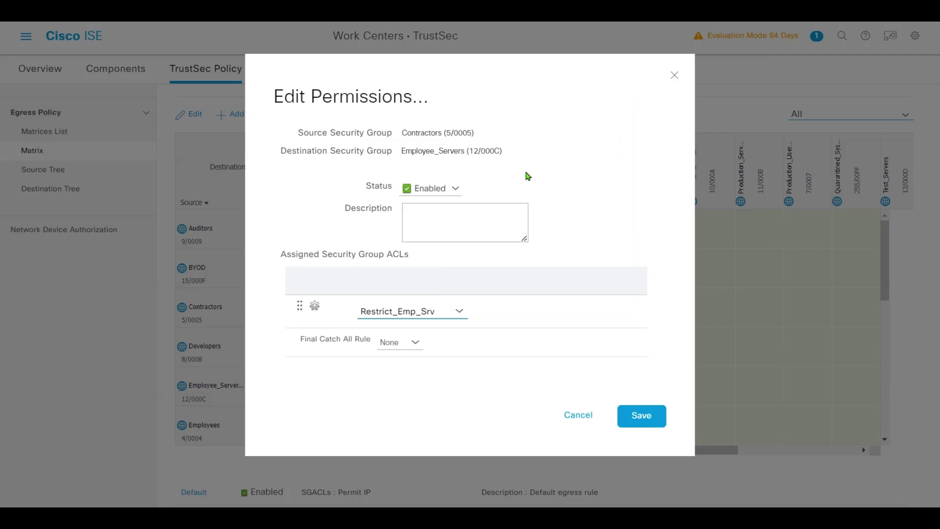
click(415, 342)
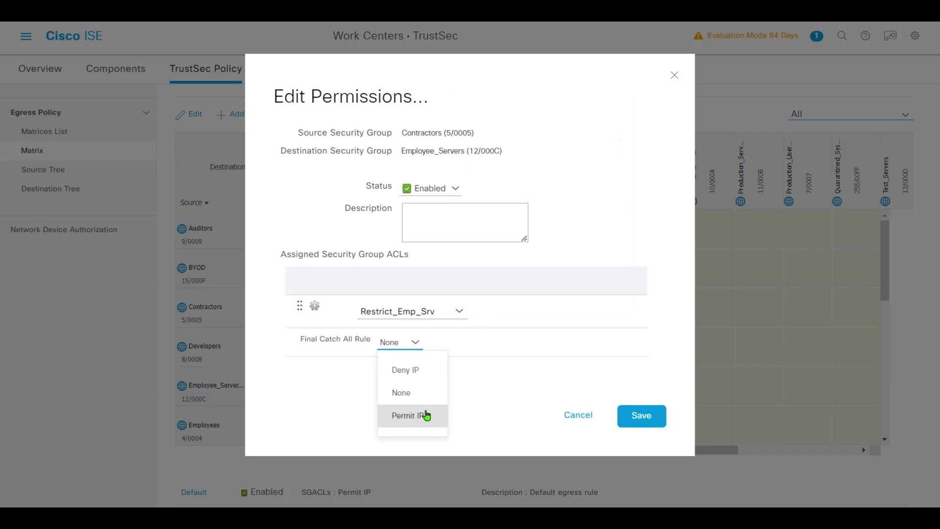
click(484, 386)
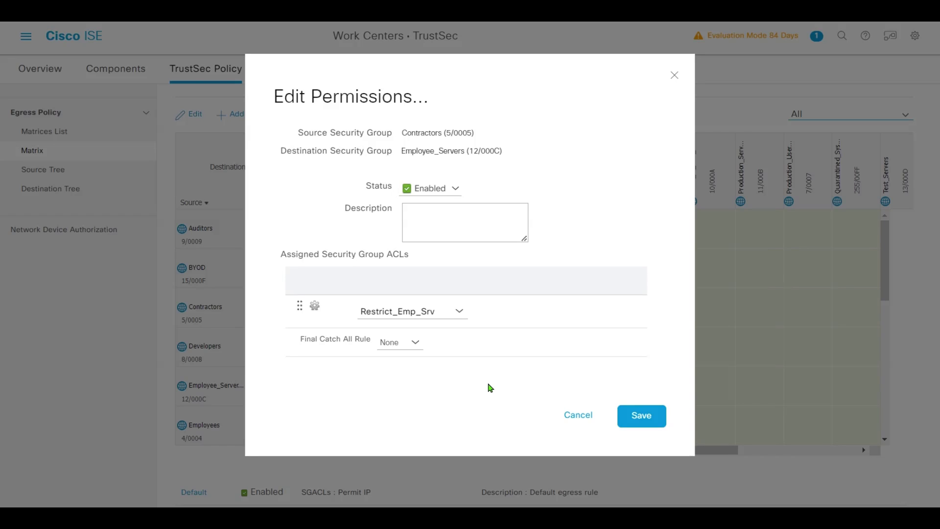
click(648, 416)
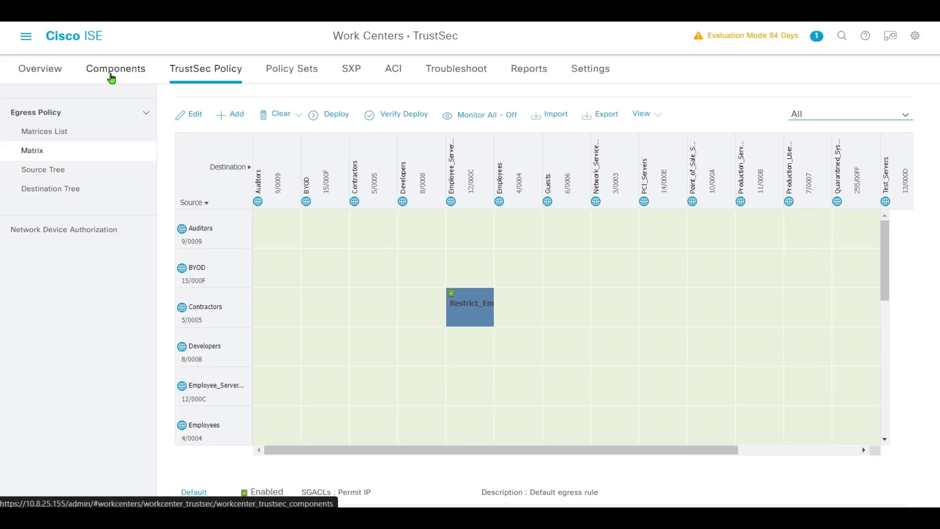
Create a new IP SGT static mapping of 10.8.25.190 to Employee_Servers (12/000C).
click(111, 79)
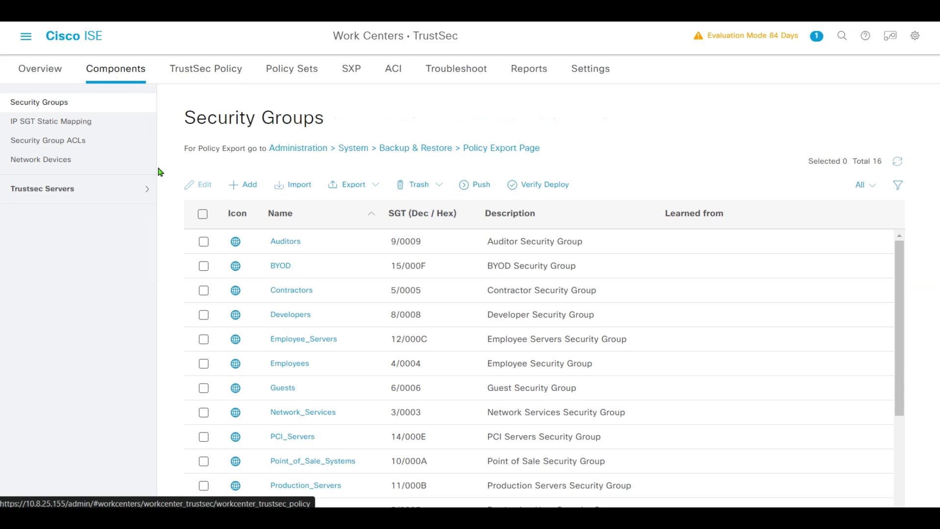
click(51, 128)
click(205, 195)
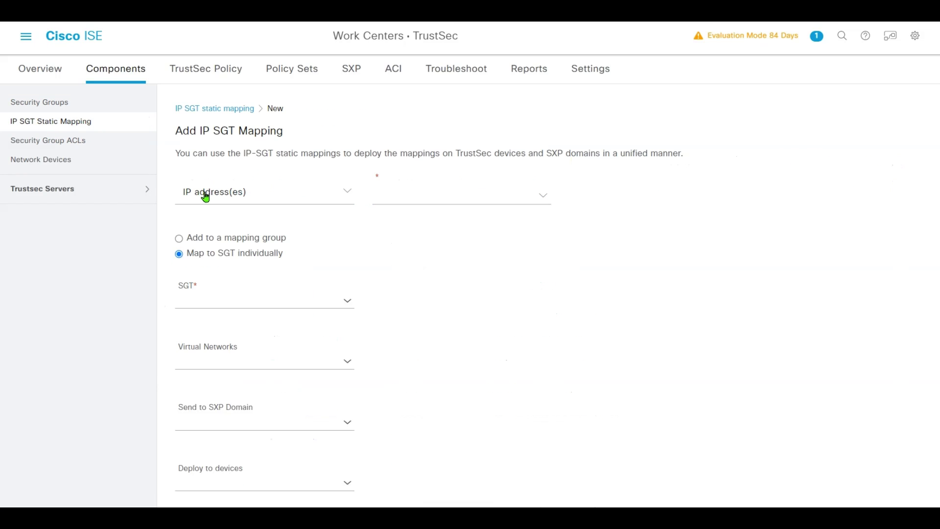
click(436, 202)
text(10)
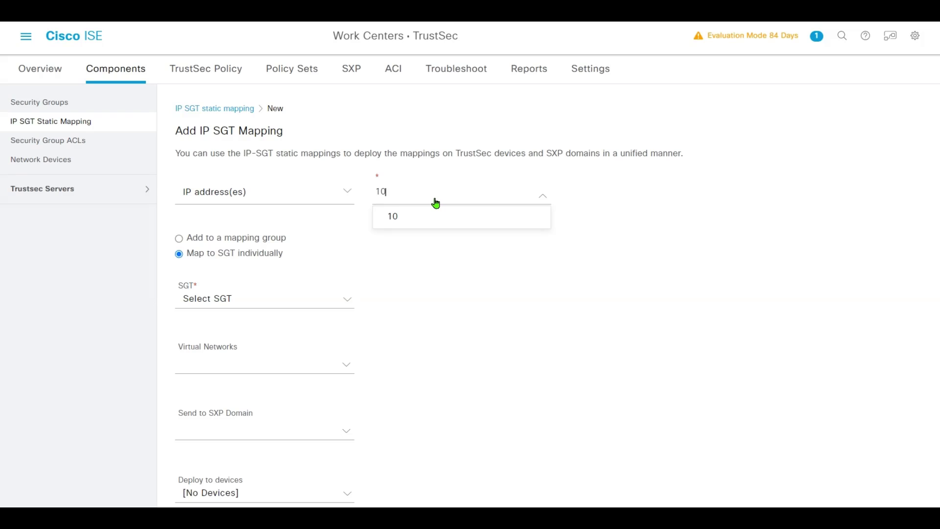
text(.8.25.190)
key(Return)
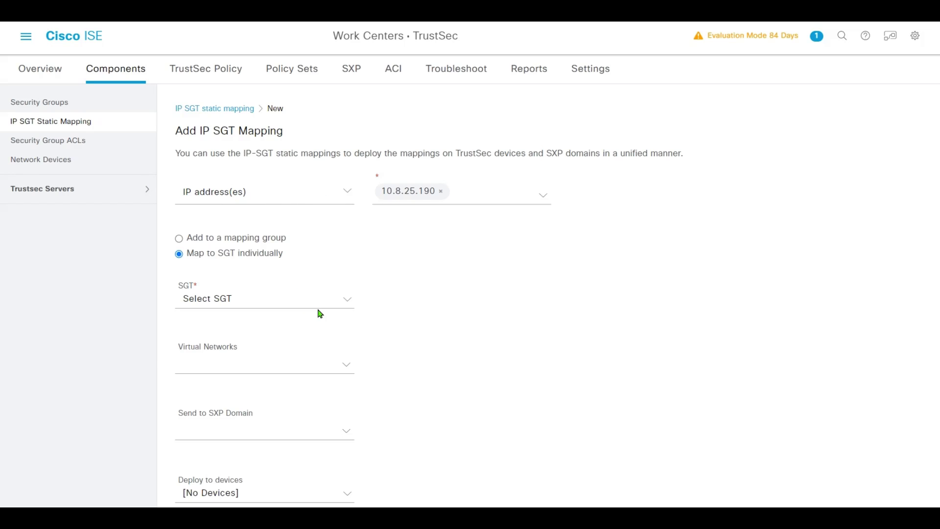
click(339, 308)
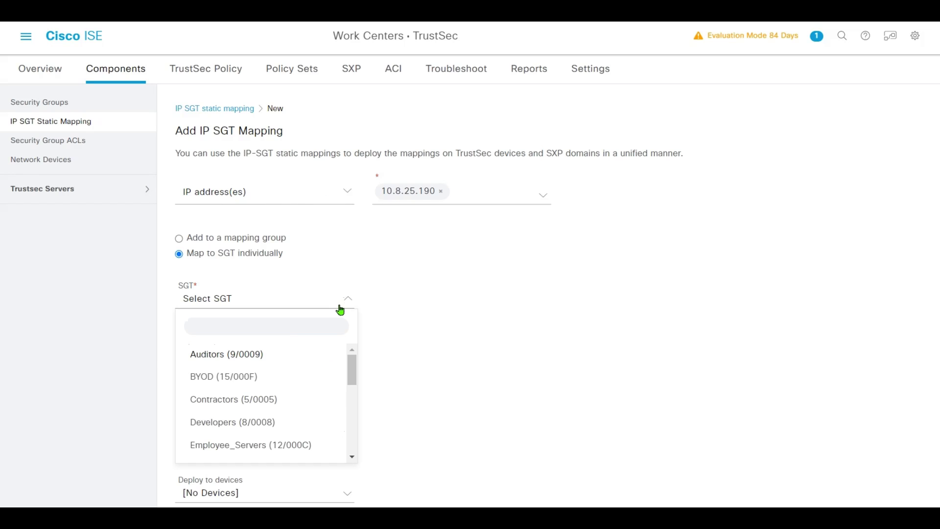
scroll(294, 391, down, 2)
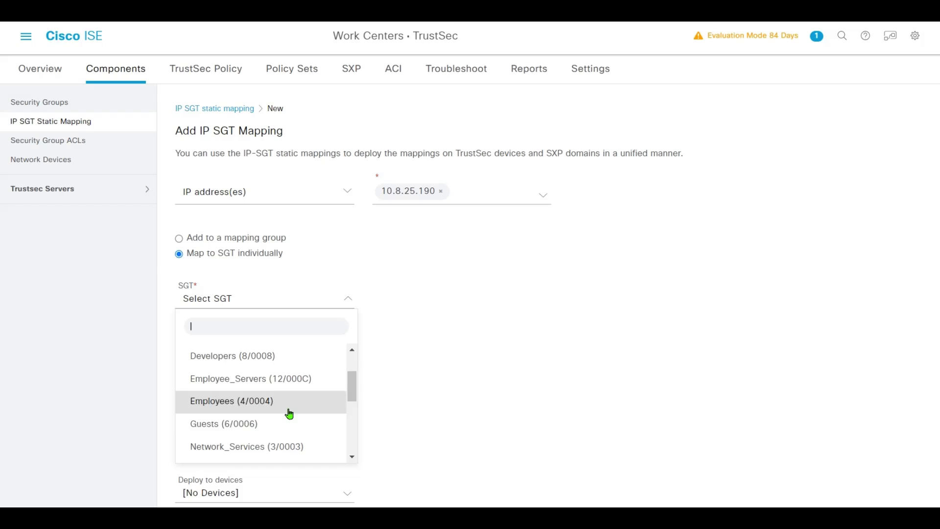
click(277, 388)
Use the default SXP domain, deploy to All TrustSec Devices, and save the mapping.
scroll(468, 345, down, 1)
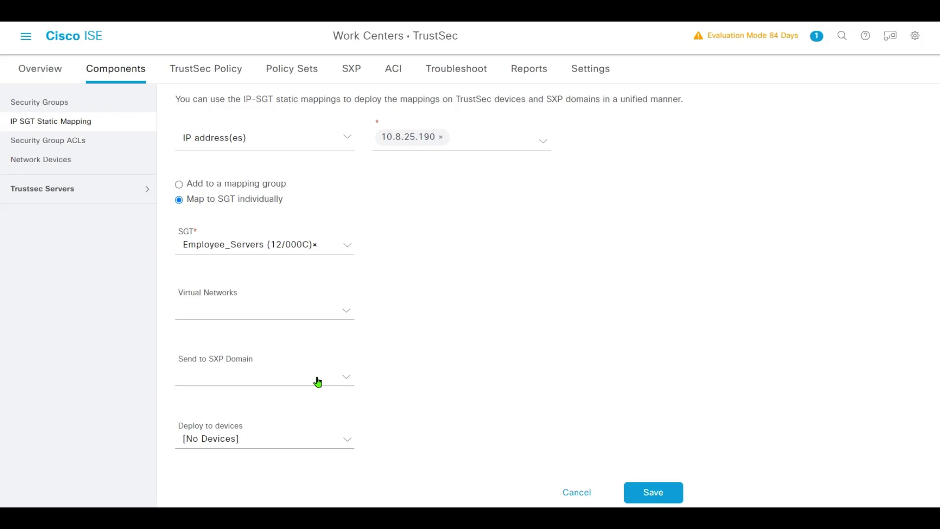
click(348, 376)
click(294, 398)
click(346, 442)
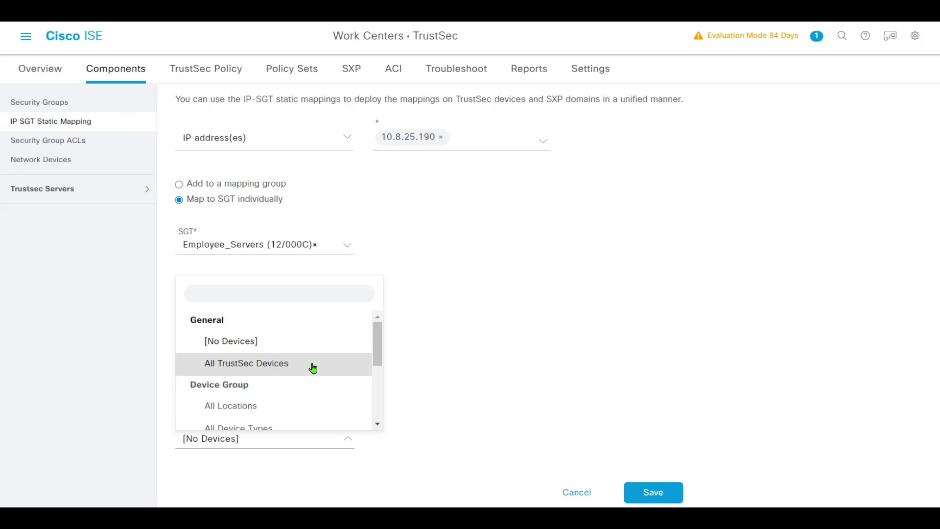
click(313, 368)
click(655, 492)
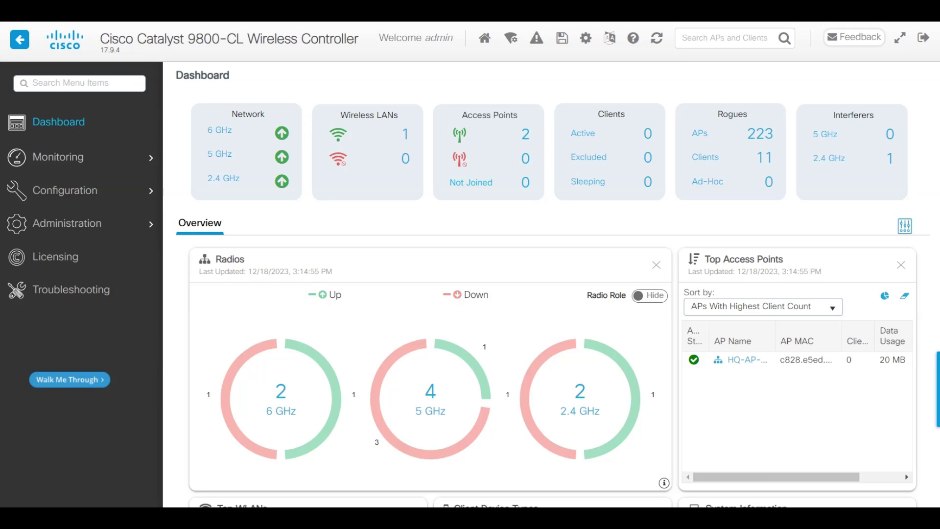
Review the AAA RADIUS server groups, then bring up the AAA authorization method lists.
mouse_move(88, 197)
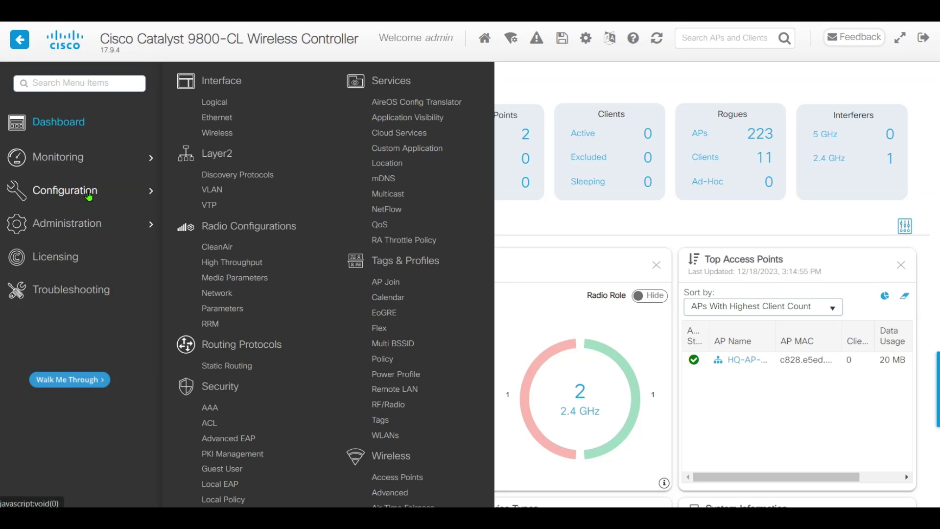
click(210, 410)
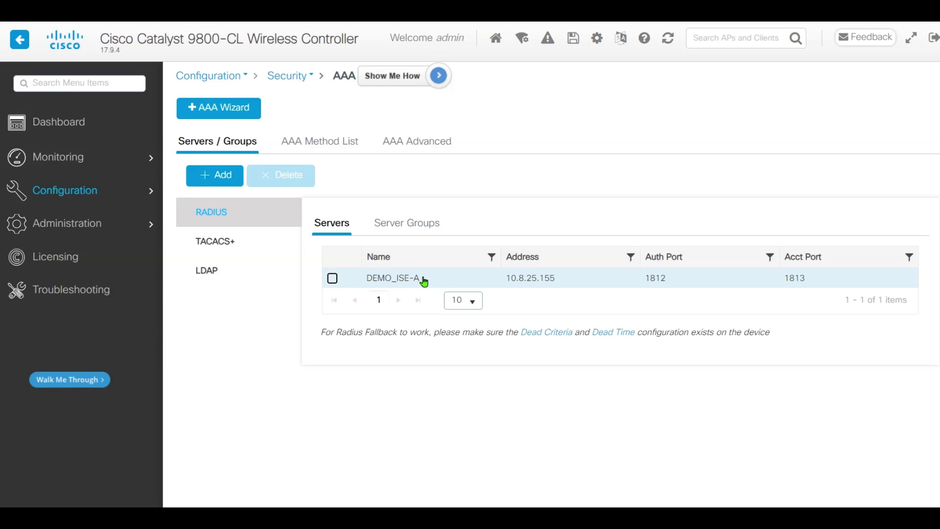
click(403, 228)
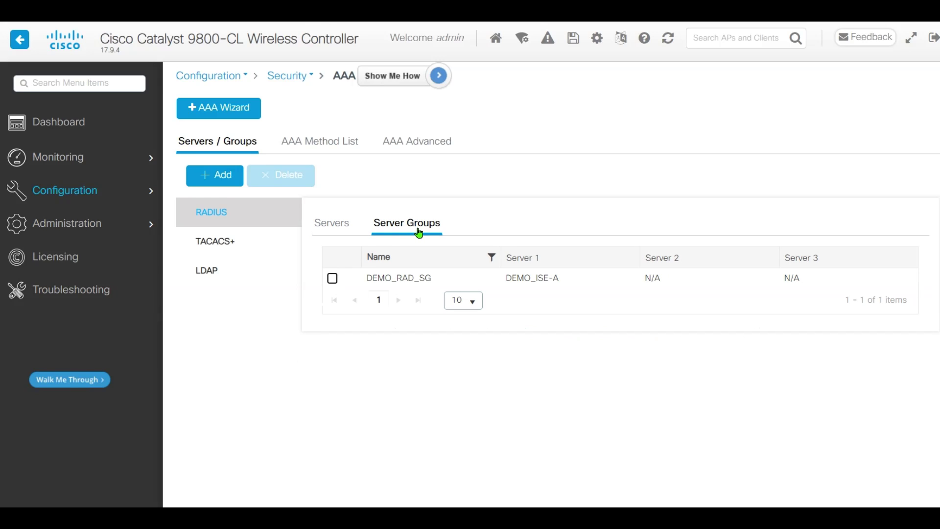
click(336, 146)
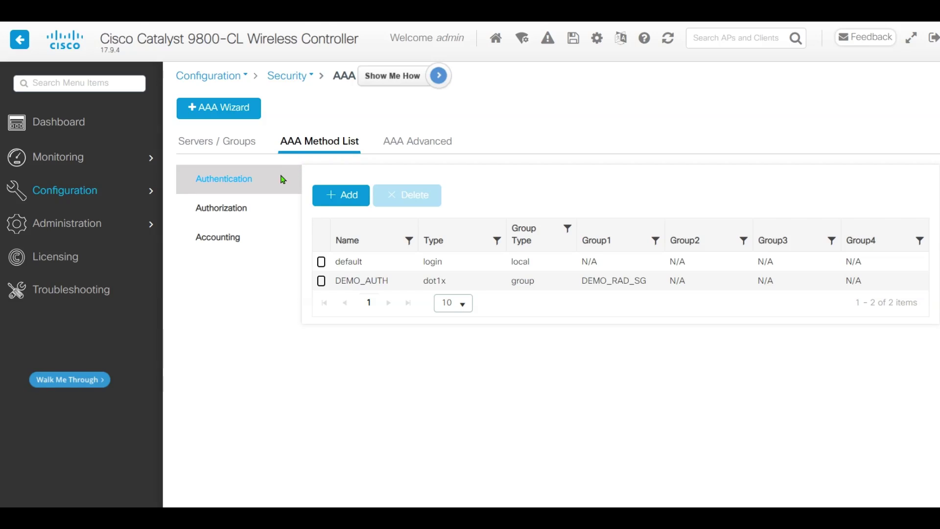
click(226, 210)
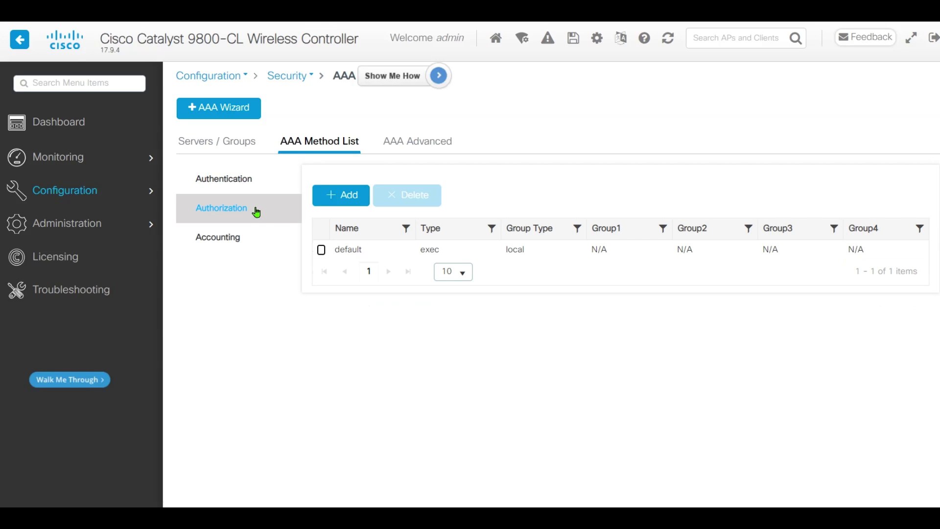
Add network authorization list ISE_Authz, group type group, with DEMO_RAD_SG assigned, and apply it.
click(340, 196)
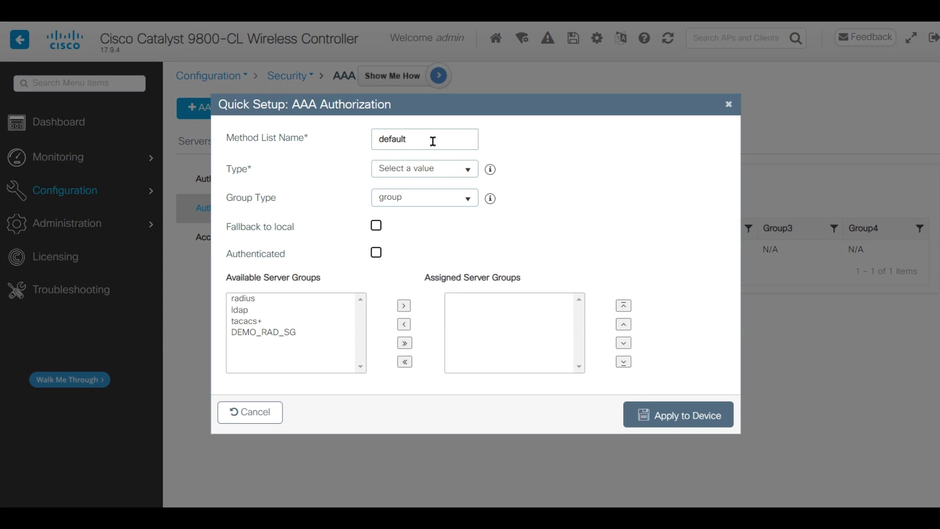
drag(432, 141, 291, 137)
text(l)
click(470, 172)
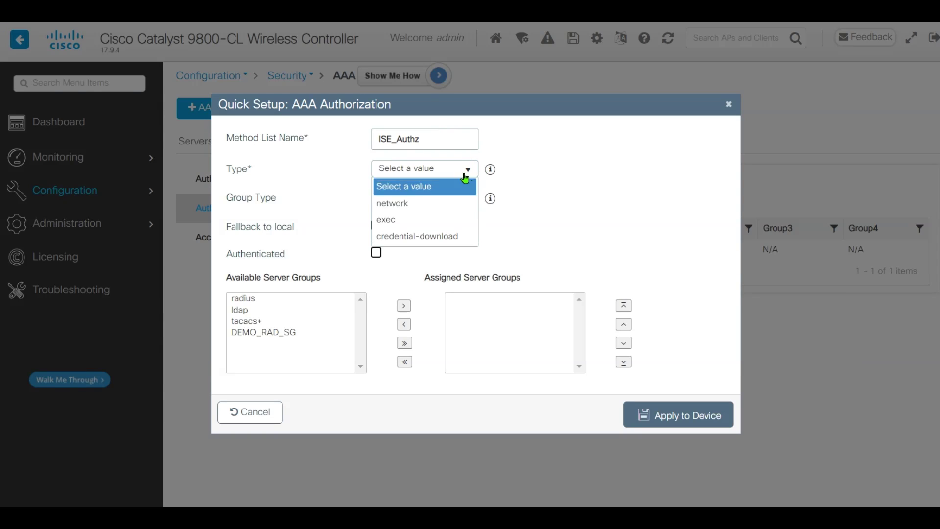
click(426, 206)
click(465, 198)
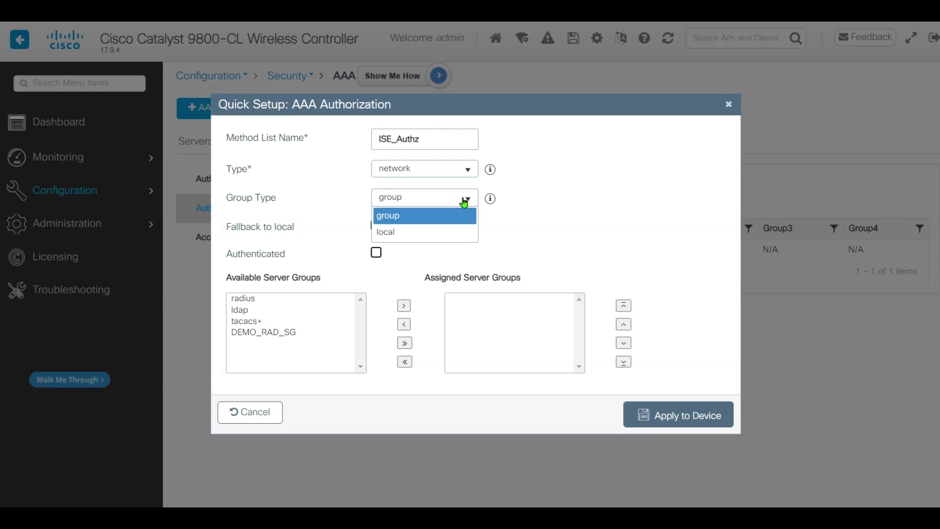
click(424, 221)
click(270, 334)
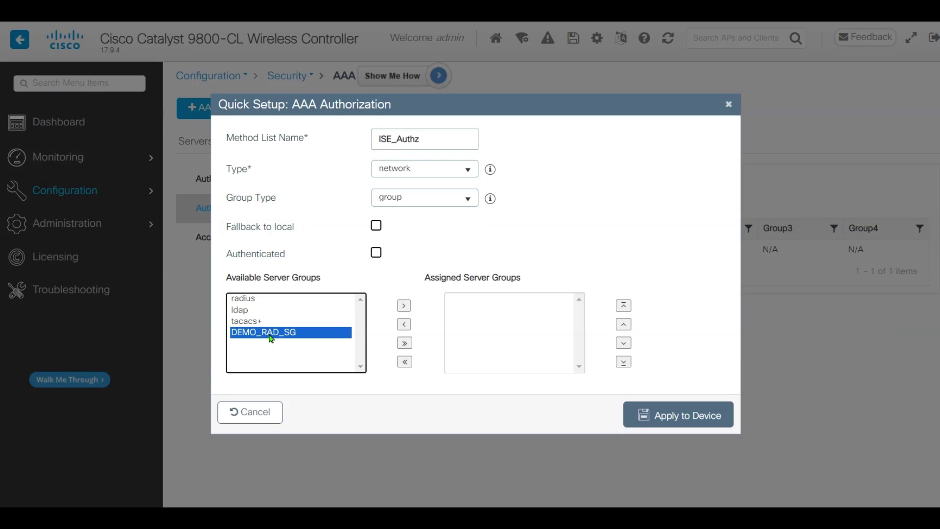
click(403, 305)
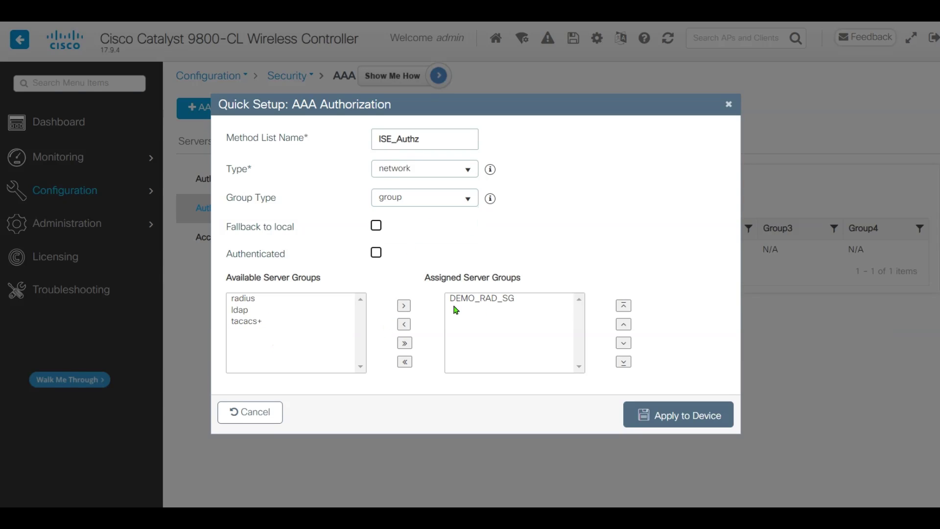
click(678, 418)
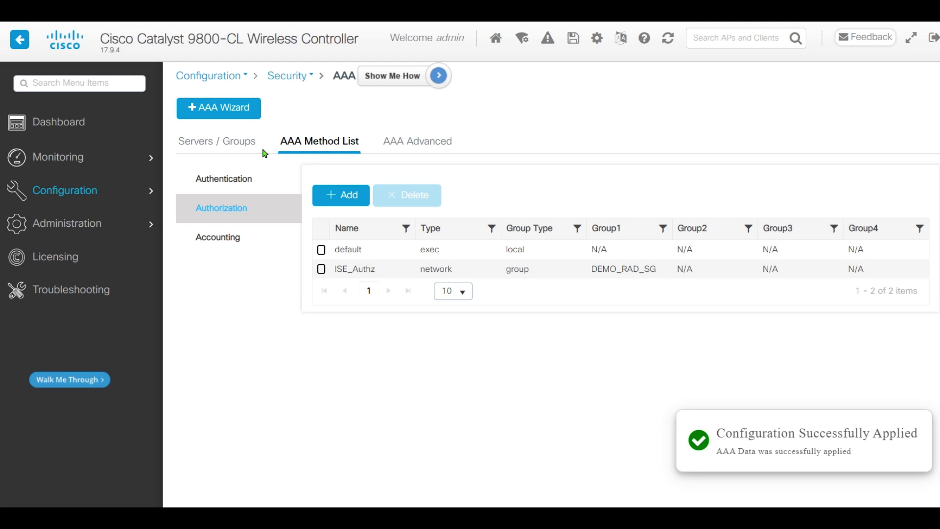
Set a new PAC key on RADIUS server DEMO_ISE-A and apply the update to the device.
click(240, 148)
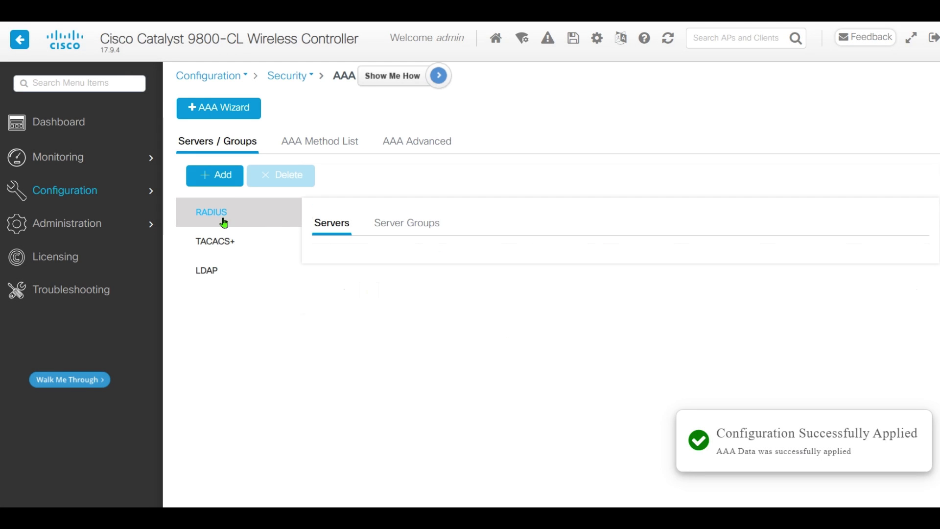
click(390, 278)
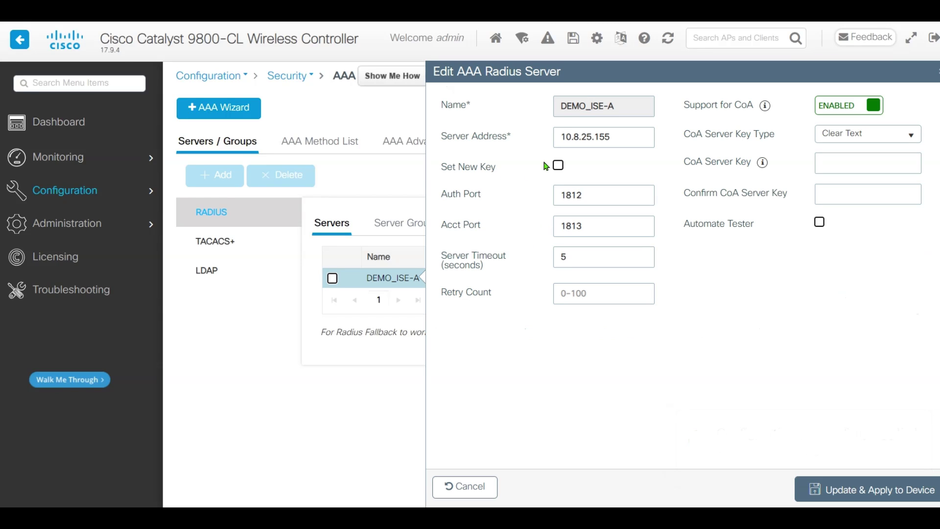
click(559, 165)
click(437, 259)
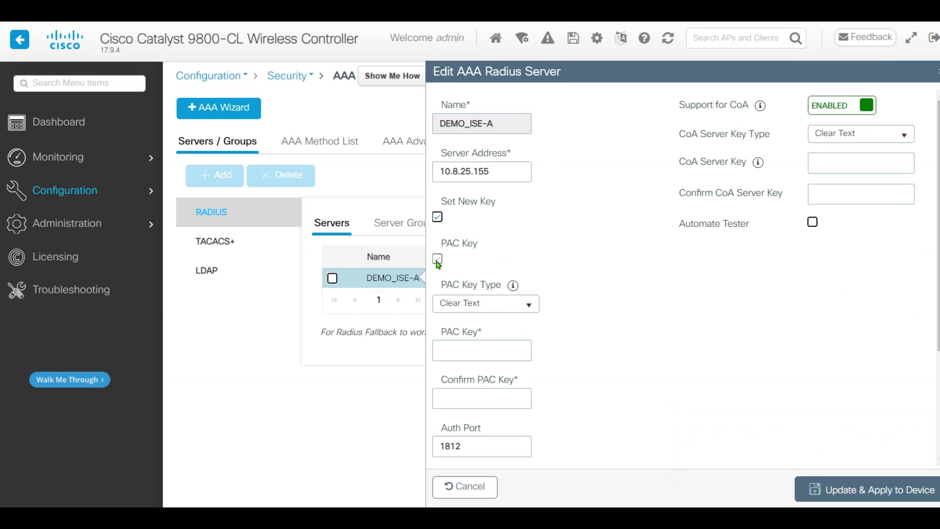
click(480, 348)
text(cisco)
scroll(594, 336, down, 3)
scroll(595, 336, up, 3)
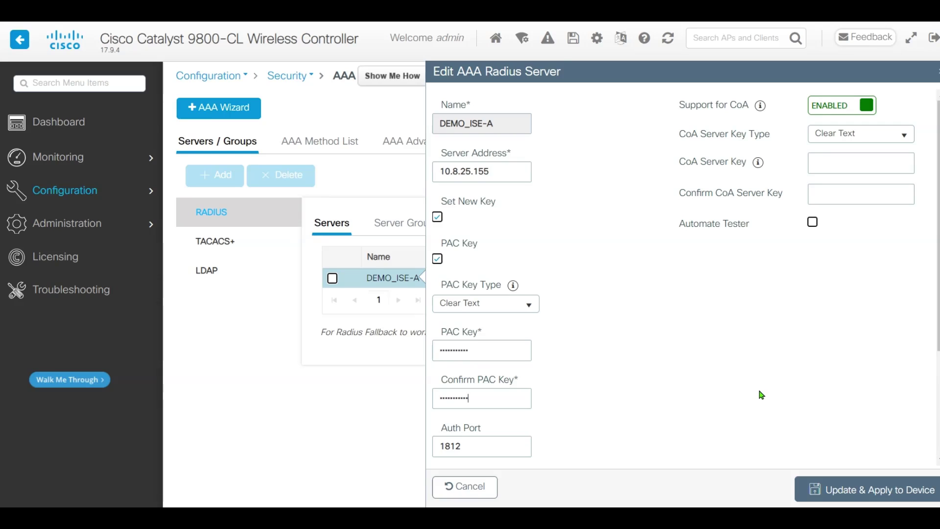
click(852, 489)
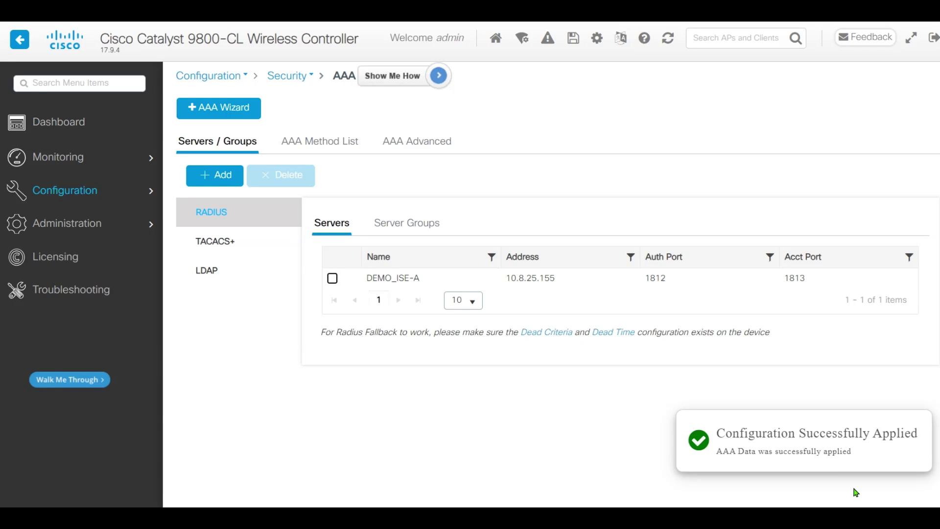
Tick Inline Tagging and SGACL Enforcement in HQ_Policy_Profile and apply it to the device.
mouse_move(59, 190)
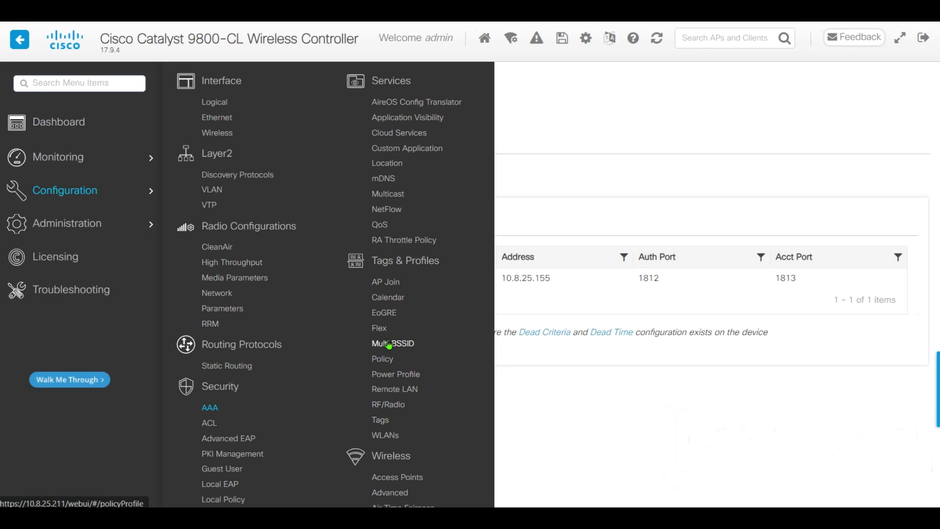
click(383, 361)
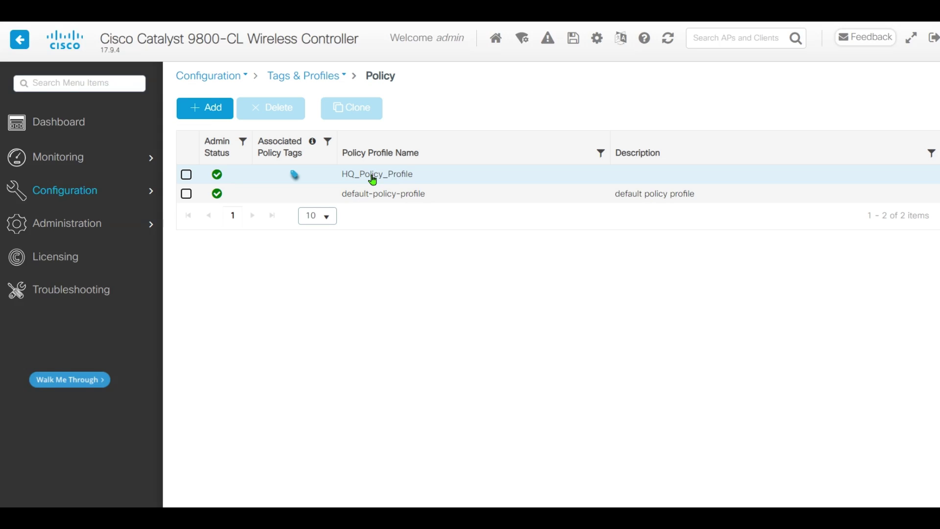
click(371, 175)
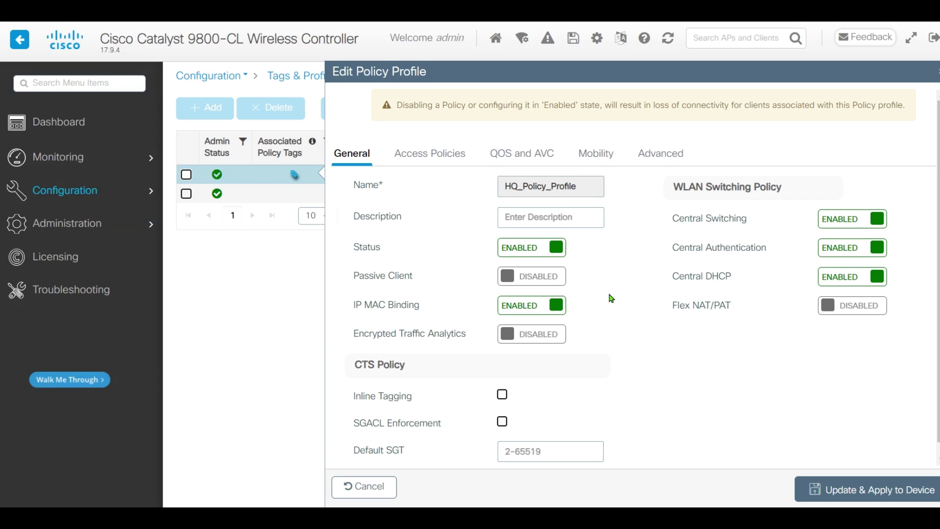
scroll(611, 298, down, 1)
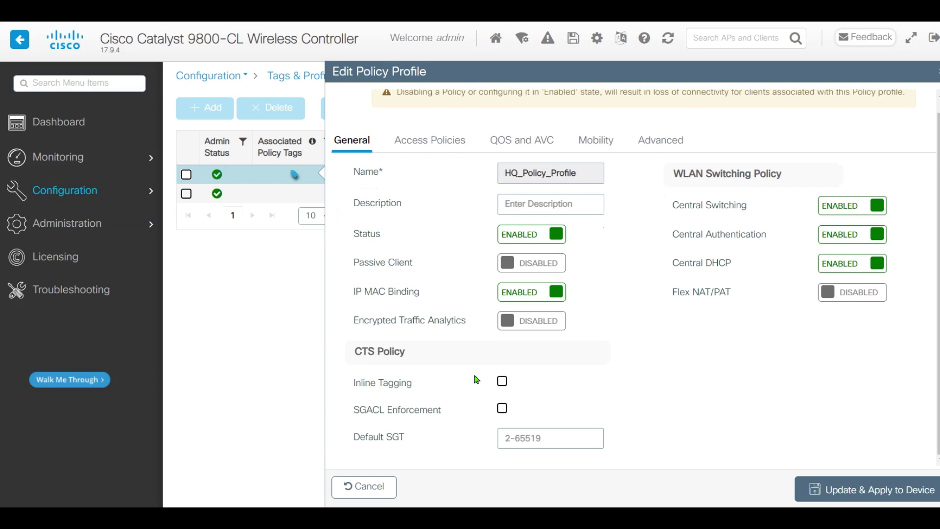
click(502, 382)
click(502, 408)
click(861, 495)
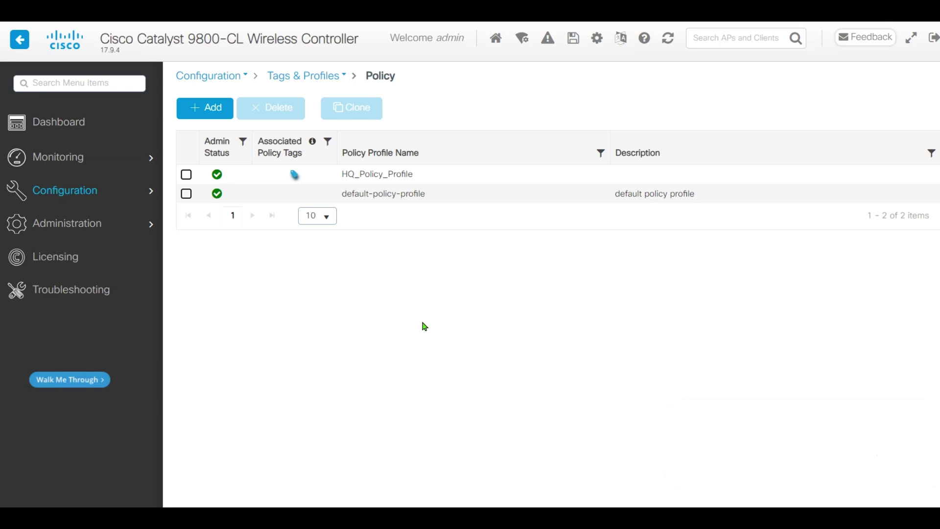
mouse_move(73, 191)
scroll(256, 422, down, 3)
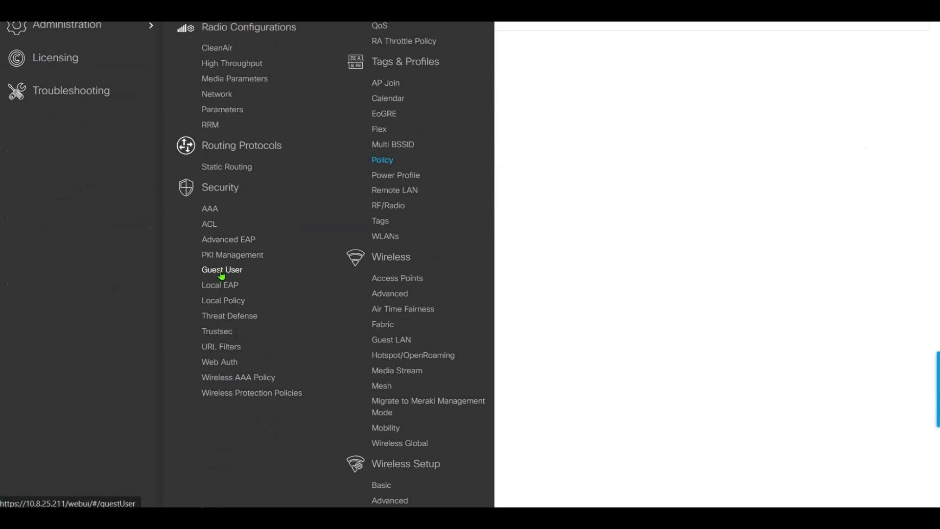
Modify the TrustSec CTS credentials to use ISE_Authz as the authorization list and apply.
click(218, 330)
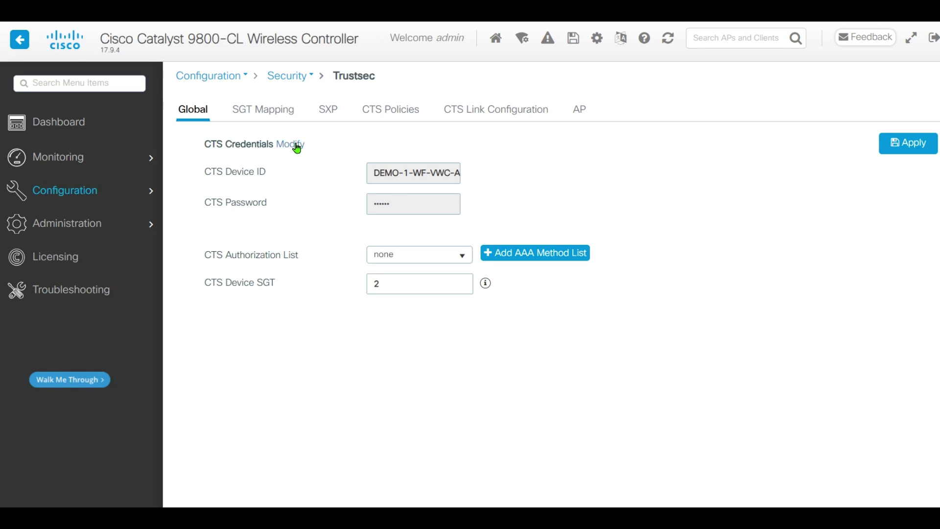
click(297, 148)
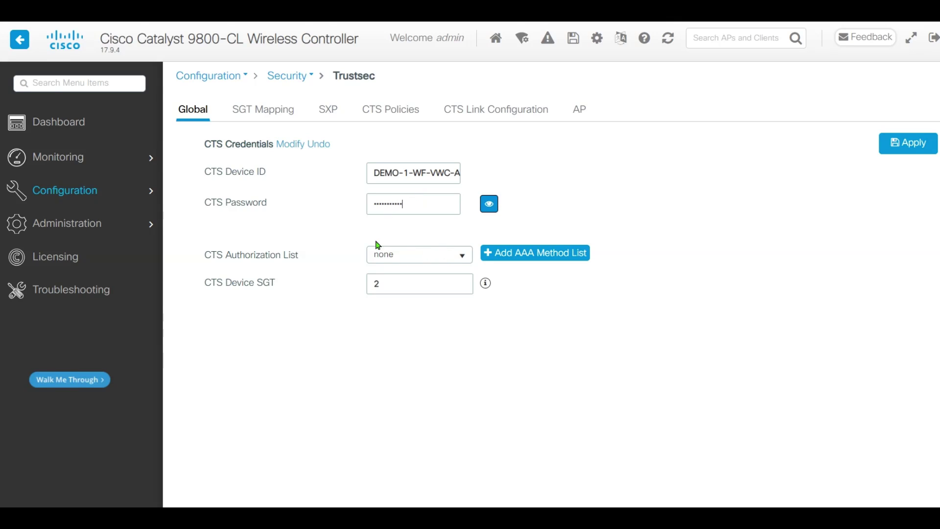
click(459, 256)
click(422, 290)
click(900, 143)
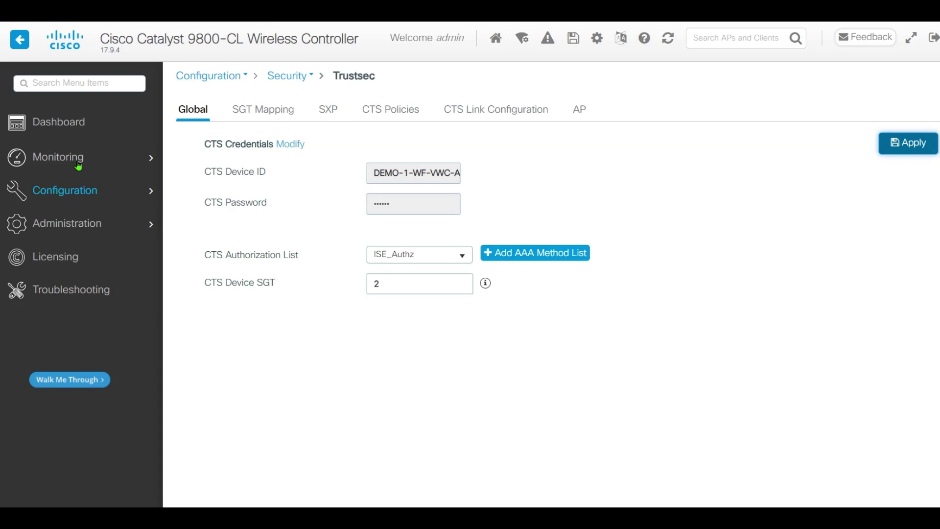
View TrustSec monitoring data showing environment data COMPLETE and server 10.8.25.155 ALIVE.
mouse_move(79, 191)
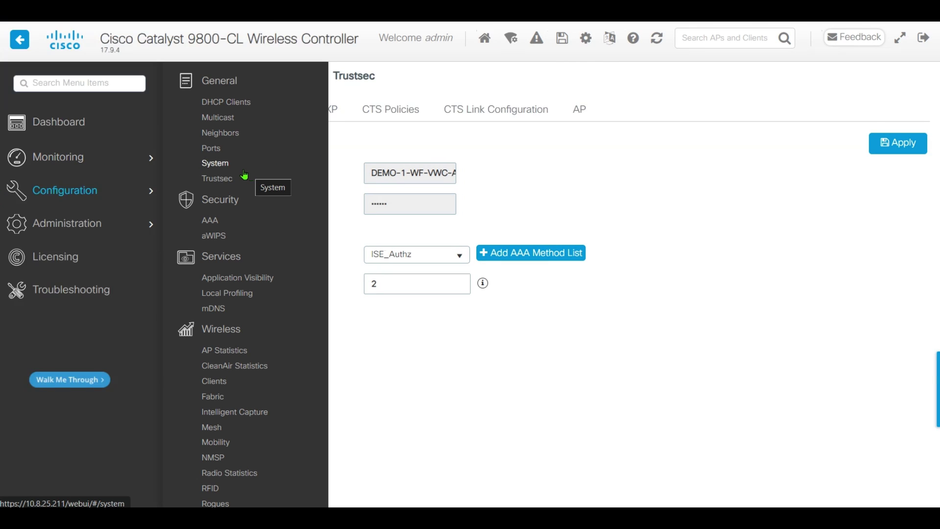
click(216, 178)
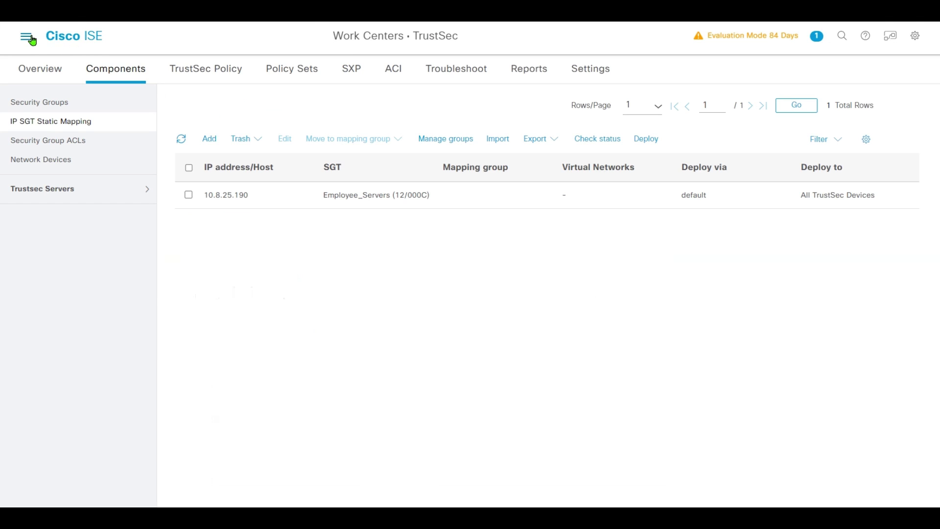
Check the RADIUS live logs for four passed #CTSREQUEST# authentications, then return to Work Centers.
click(28, 39)
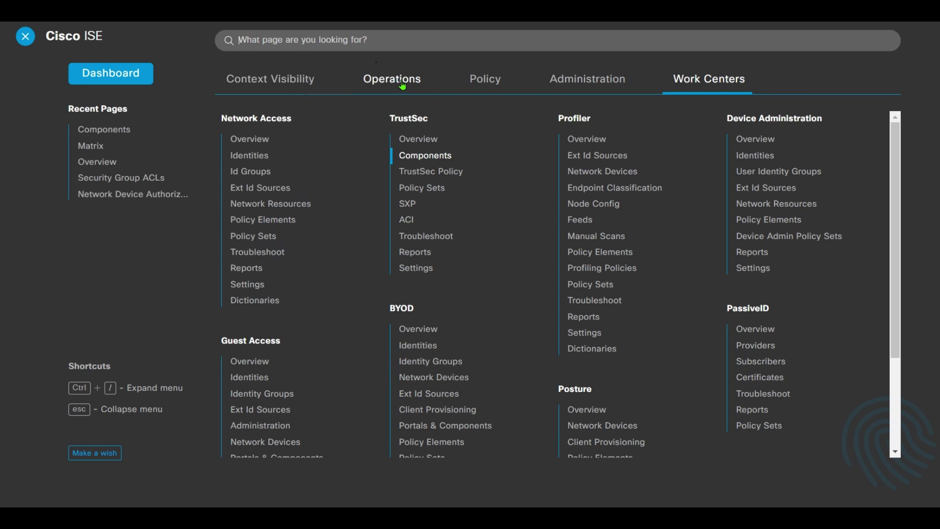
click(389, 79)
click(260, 140)
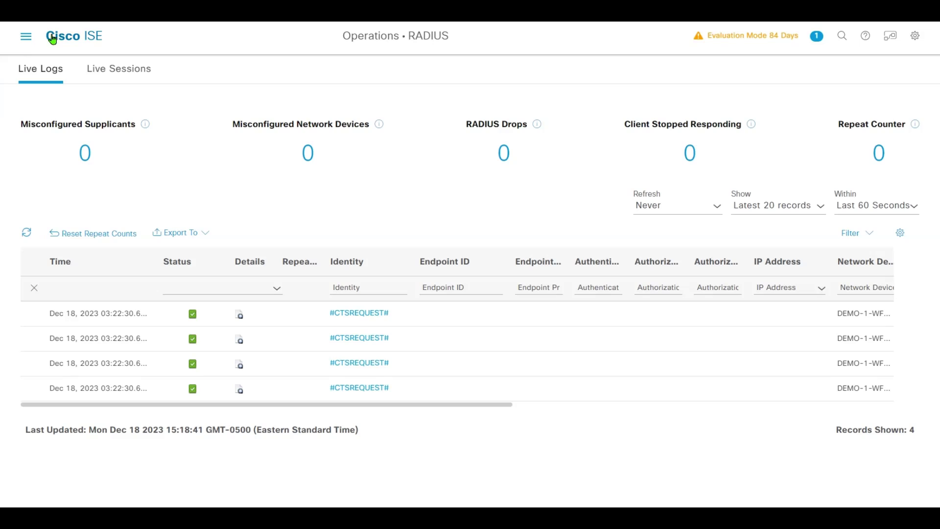
click(28, 38)
click(684, 80)
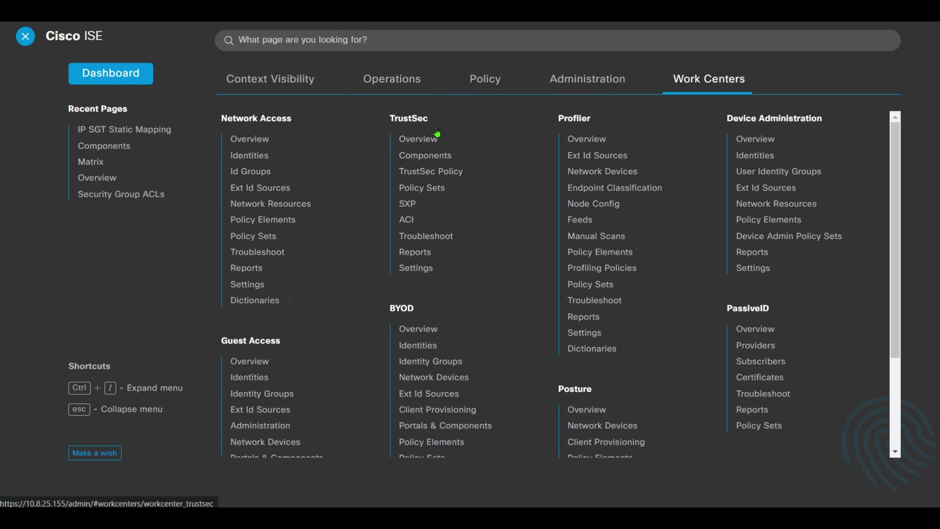
Deploy the 10.8.25.190-to-Employee_Servers IP-SGT static mapping to the DEMO-1-WF-VWC-A controller.
click(433, 156)
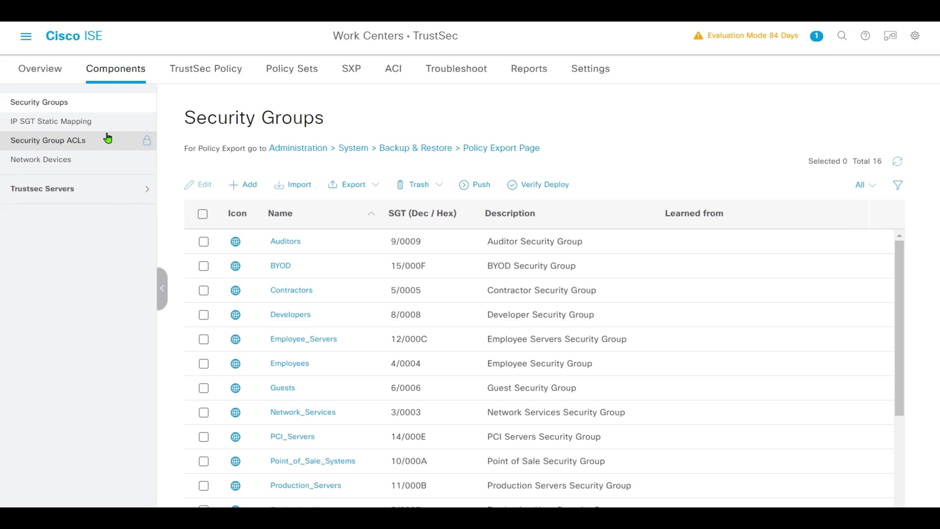
click(87, 122)
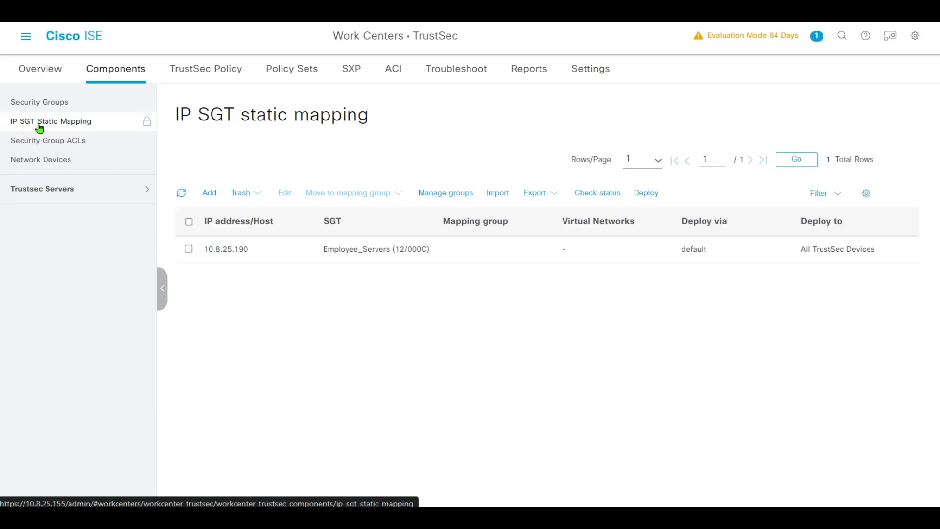
click(188, 222)
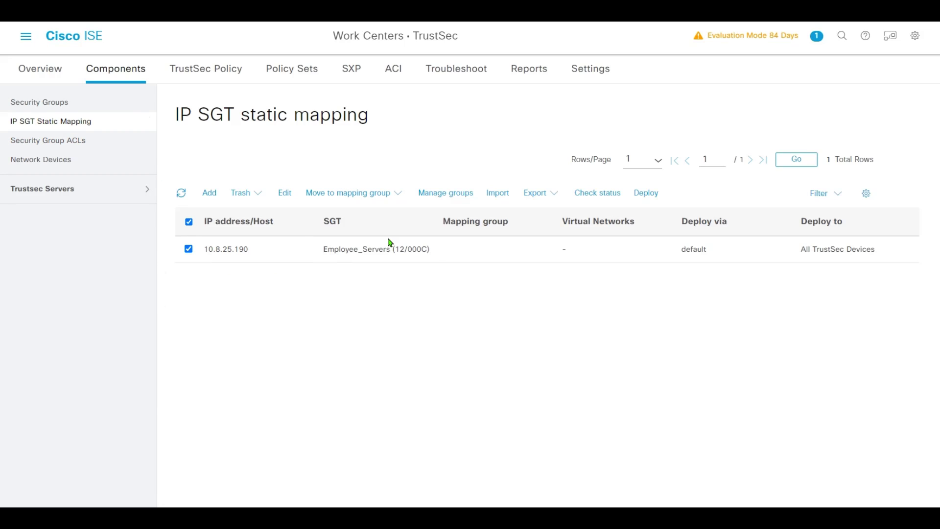
click(646, 193)
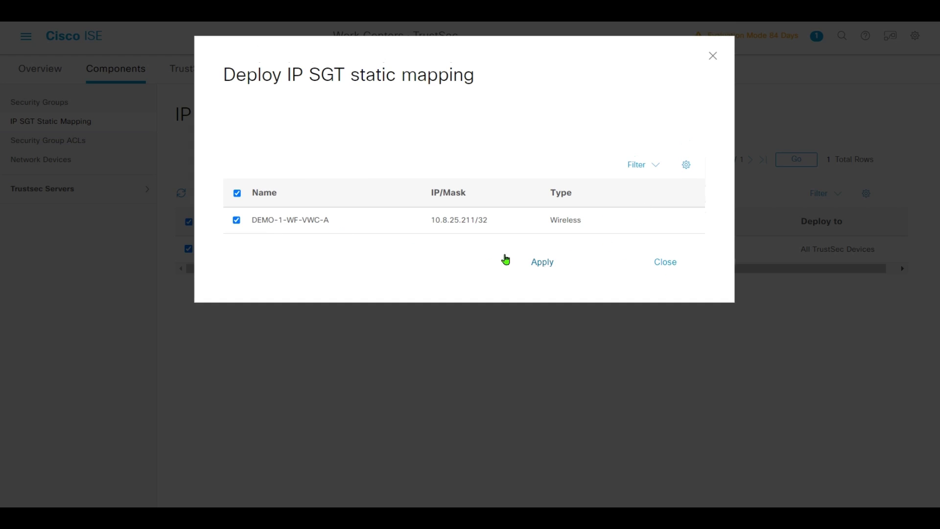
click(550, 264)
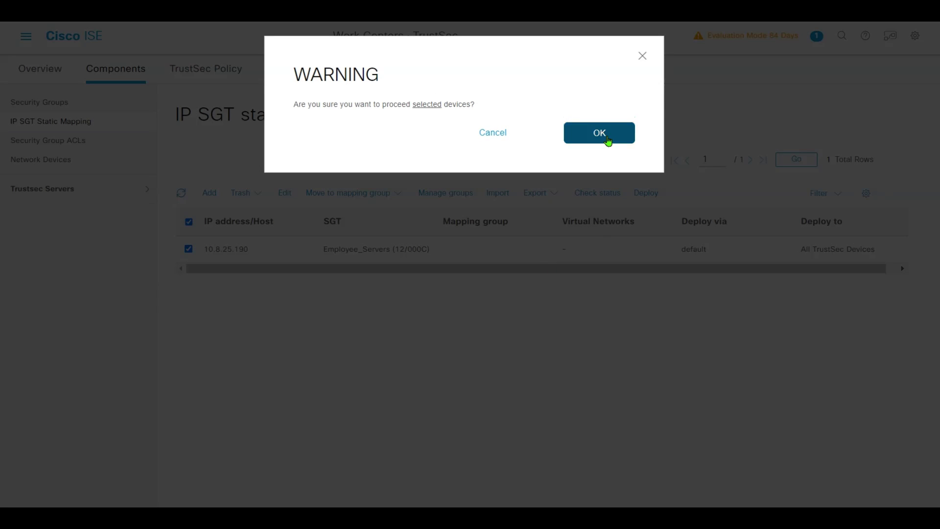
click(608, 140)
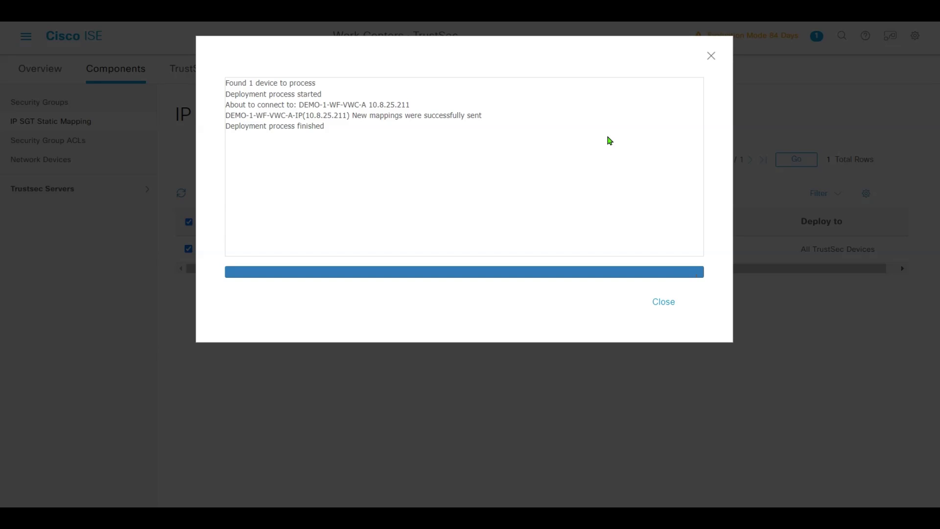
Refresh the controller's TrustSec data and verify 10.8.25.190 maps to SGT 12, Employee_Servers.
click(661, 303)
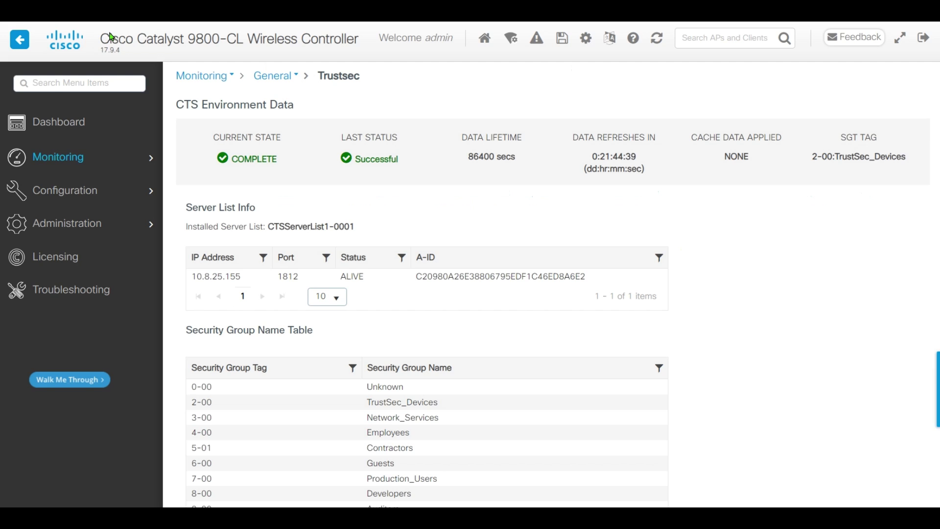
mouse_move(72, 161)
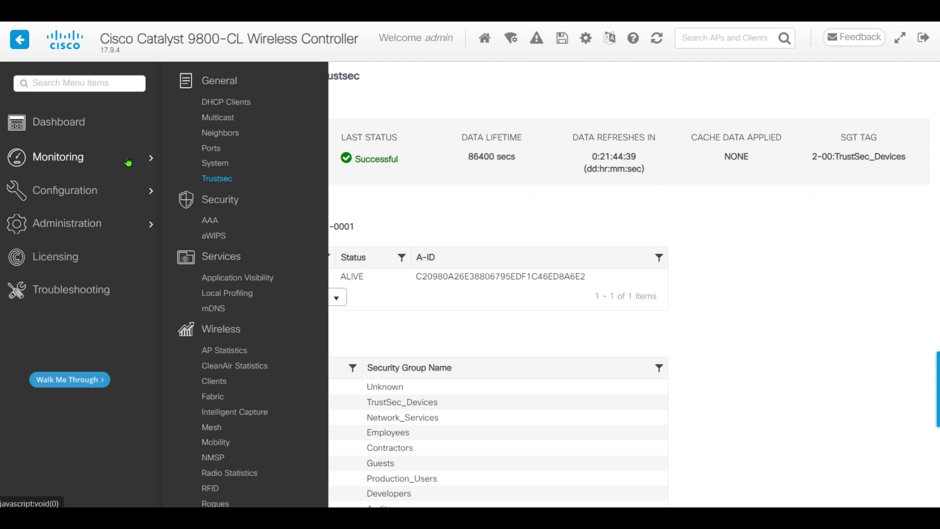
click(225, 180)
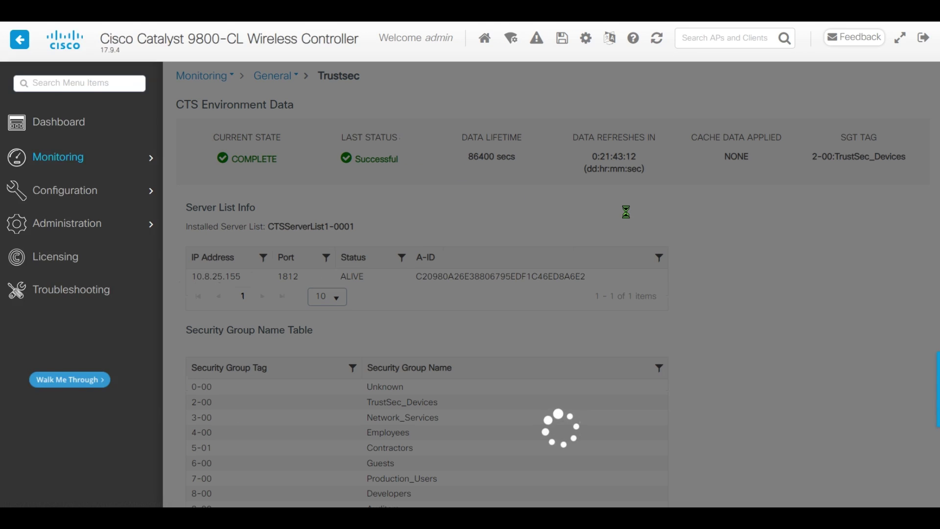
scroll(686, 258, down, 3)
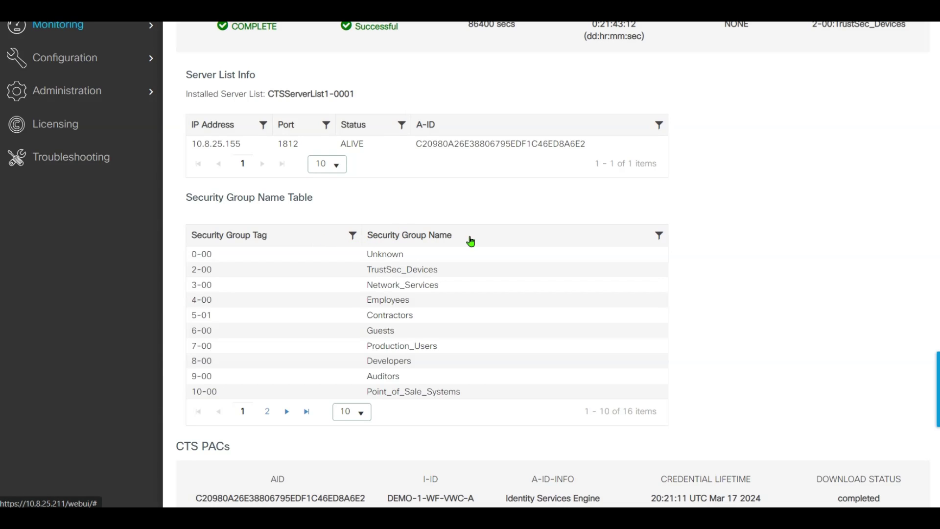
scroll(469, 301, down, 5)
scroll(465, 318, up, 5)
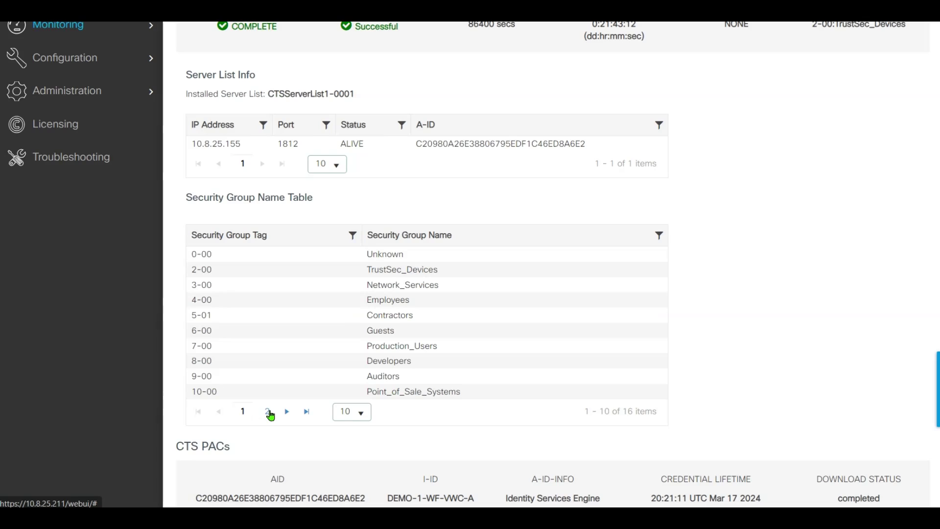
click(268, 412)
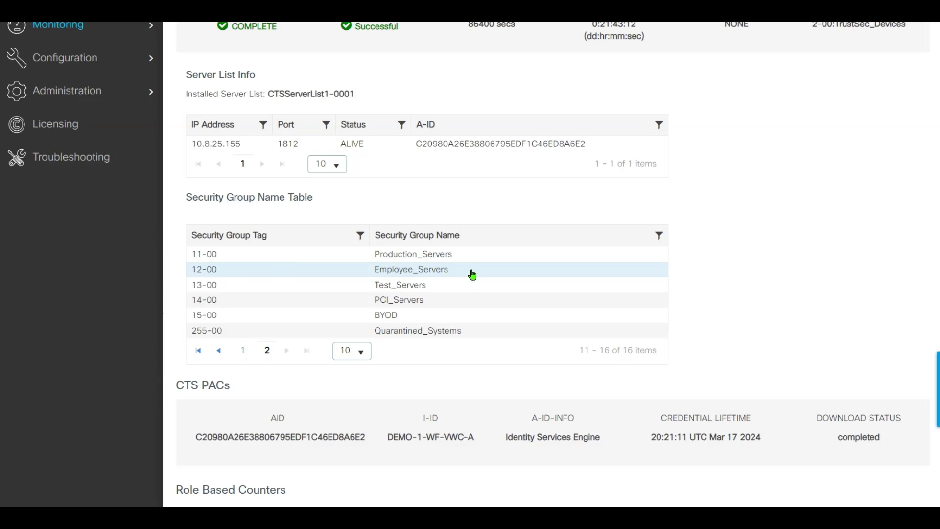
drag(472, 275, 367, 281)
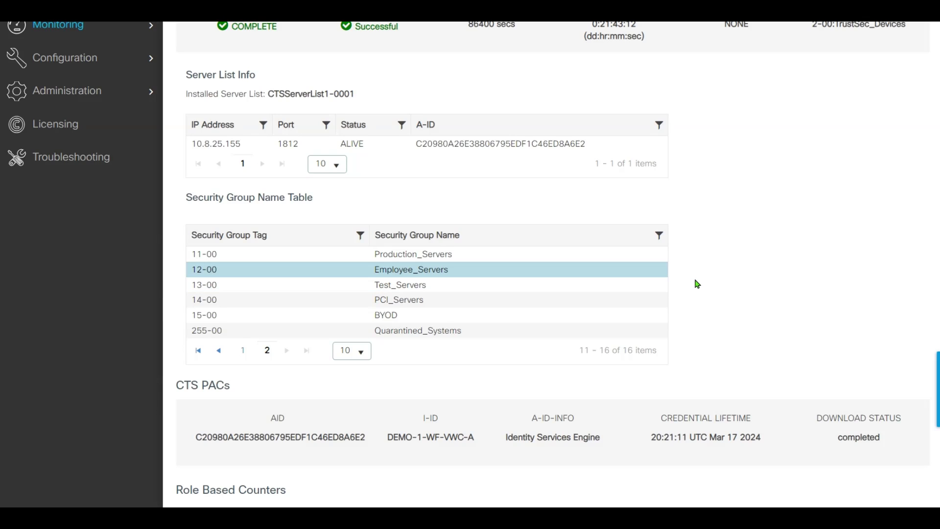
scroll(700, 284, down, 4)
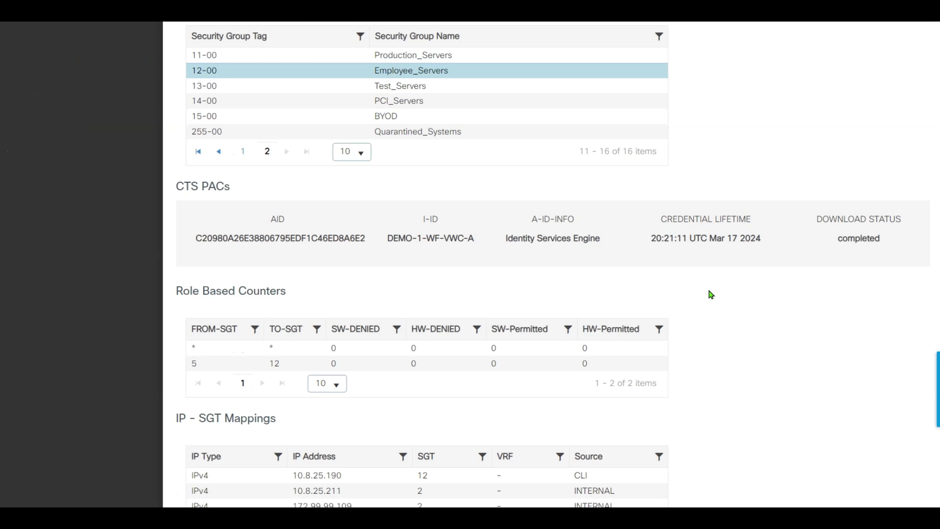
scroll(710, 292, down, 1)
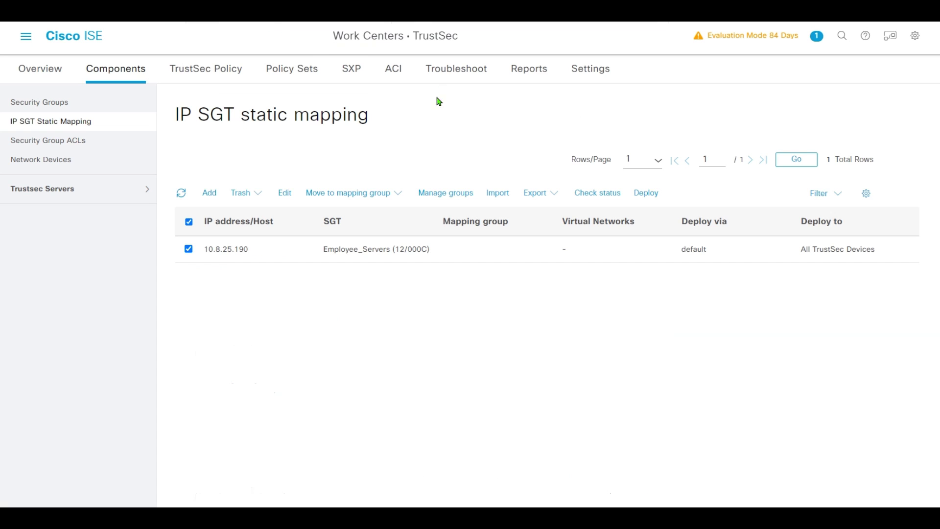
Open the Wireless Access Policy set and expand its Authorization Policy rules.
click(26, 37)
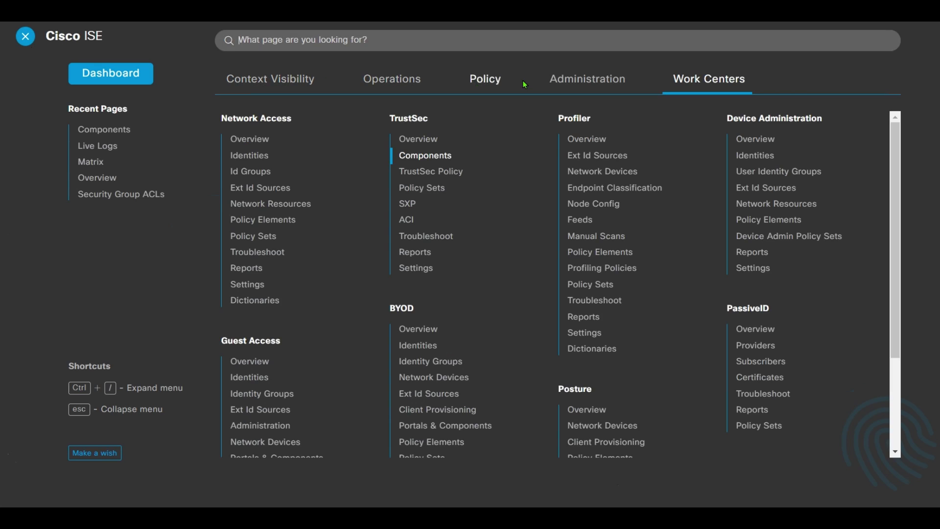
mouse_move(497, 87)
click(243, 123)
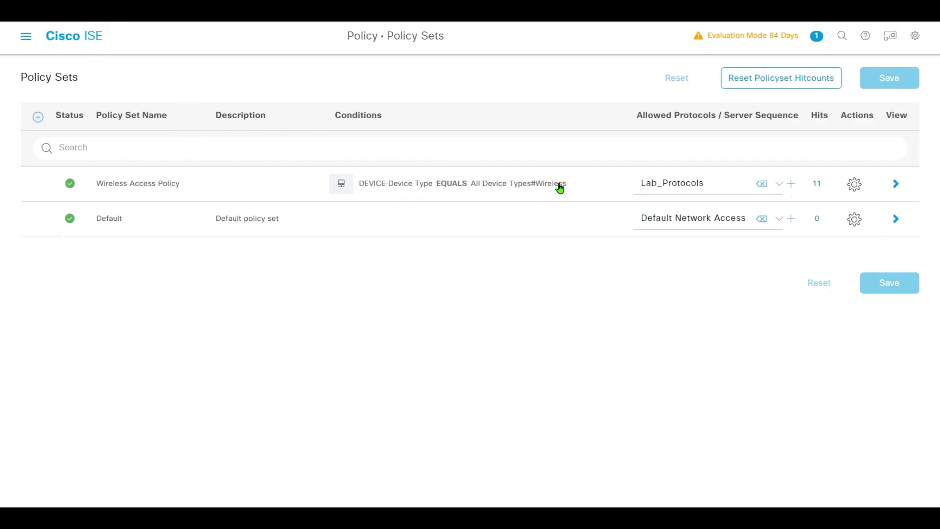
click(904, 189)
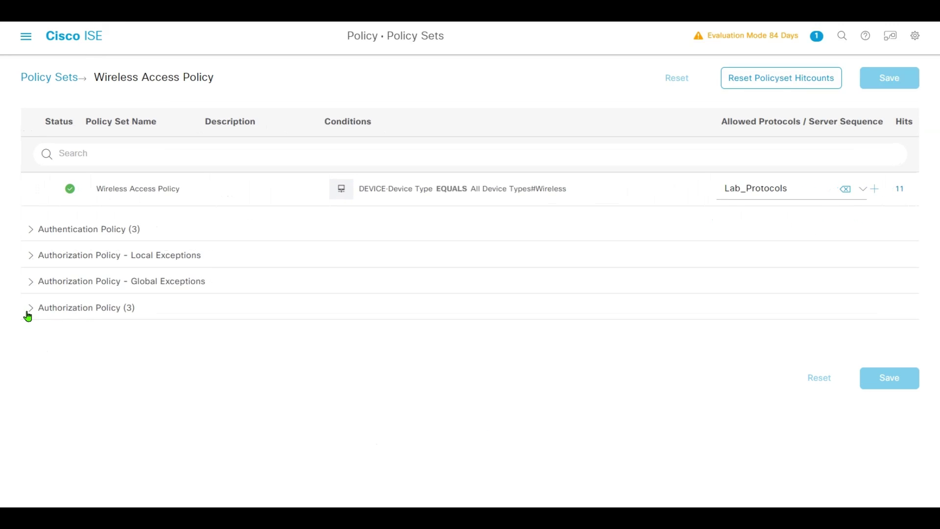
click(30, 309)
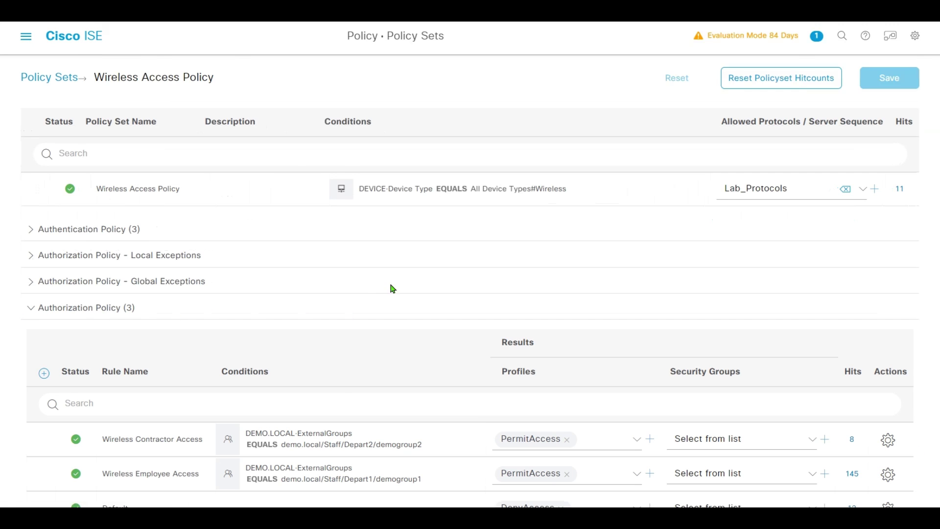
scroll(456, 270, down, 1)
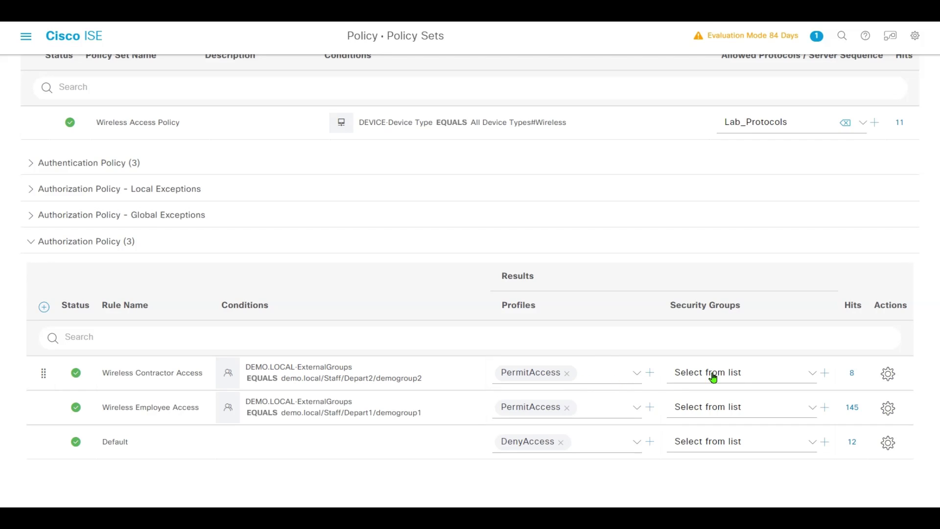
Assign Contractors to the contractor rule and Employees to the employee rule, then save.
click(803, 375)
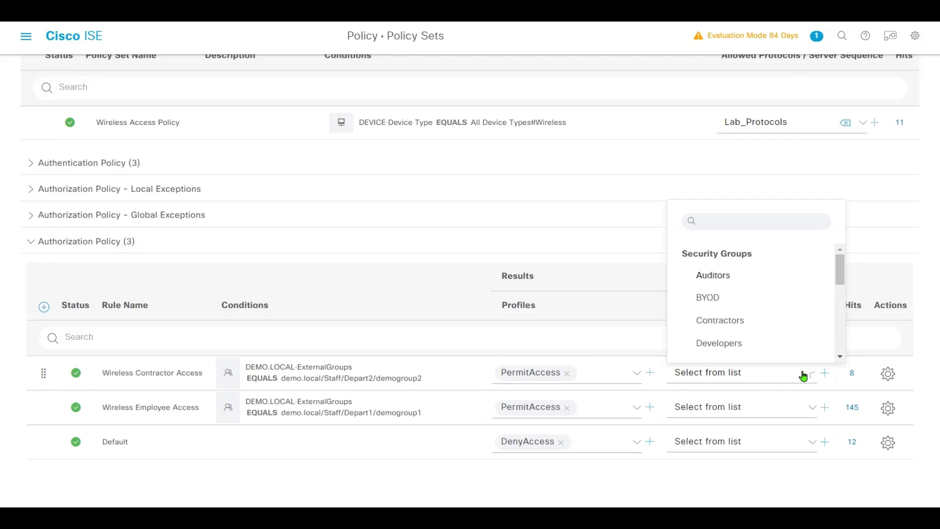
click(786, 318)
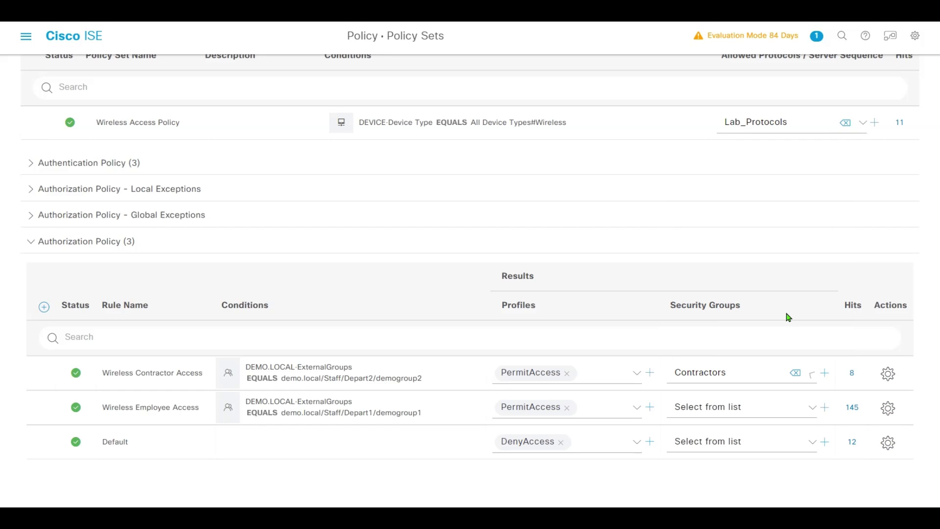
click(813, 412)
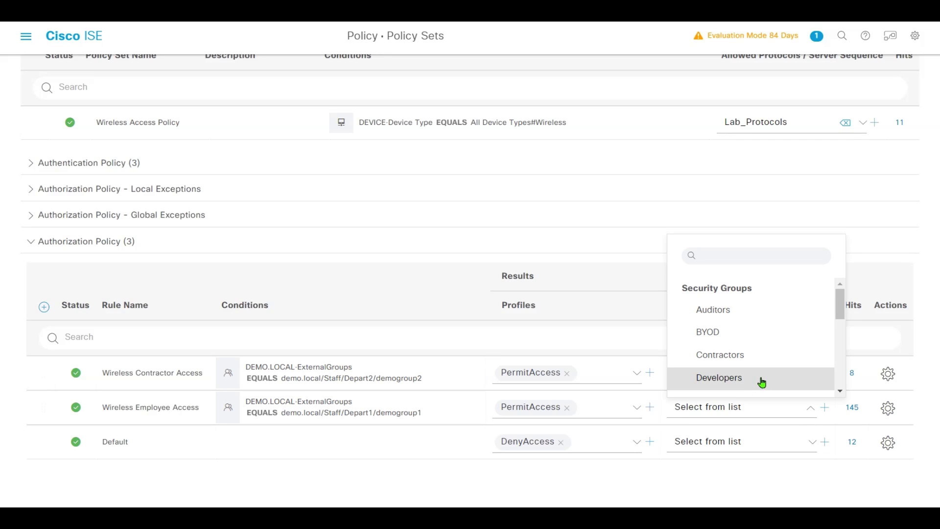
scroll(775, 335, down, 1)
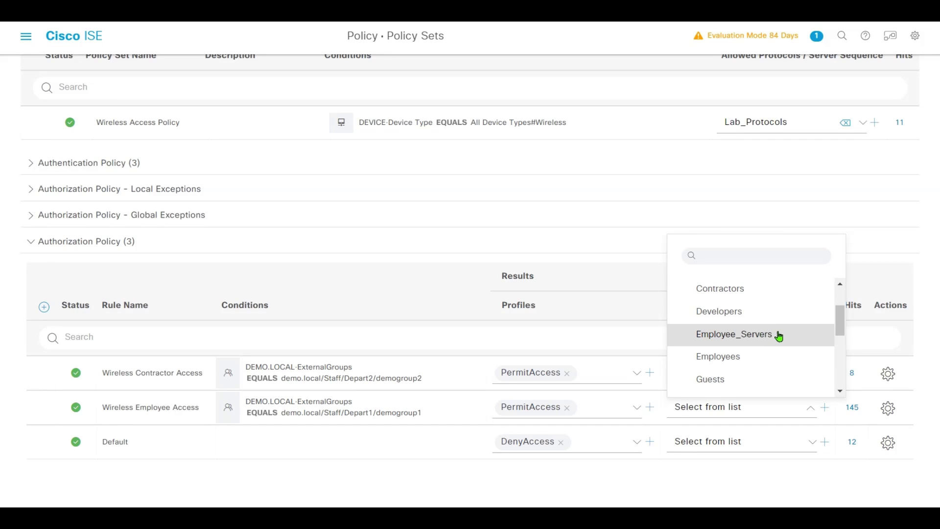
click(766, 357)
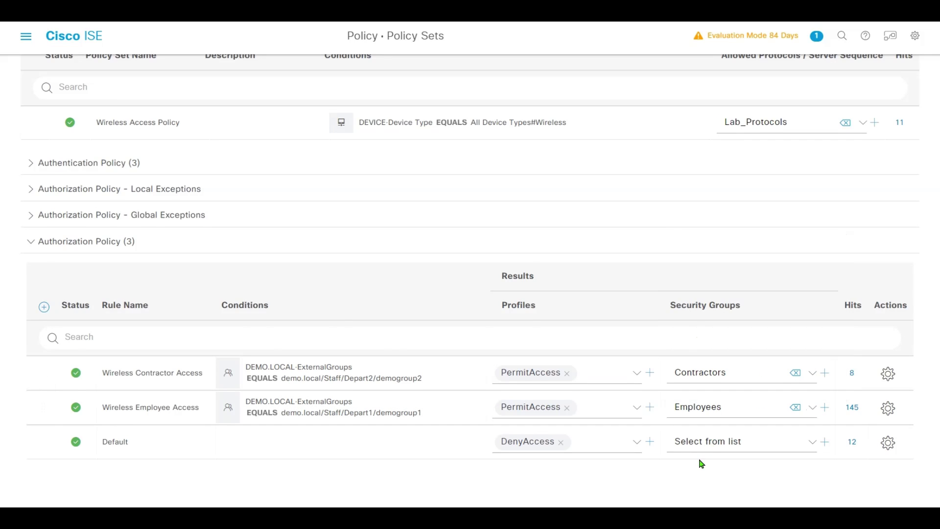
scroll(734, 465, down, 2)
click(862, 483)
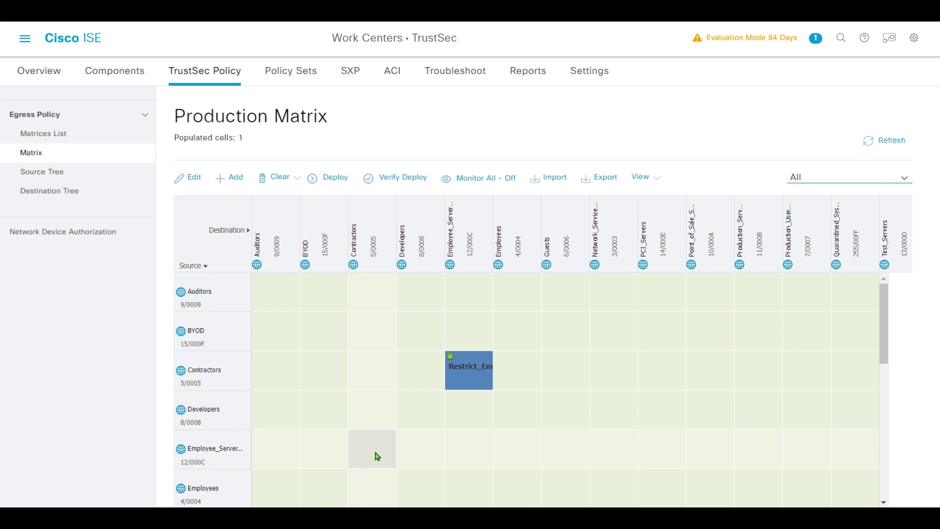
Set the Employee_Servers-to-Contractors matrix cell to the Restrict_Emp_Srv SGACL and save.
scroll(245, 301, down, 2)
scroll(200, 329, up, 2)
scroll(294, 352, down, 2)
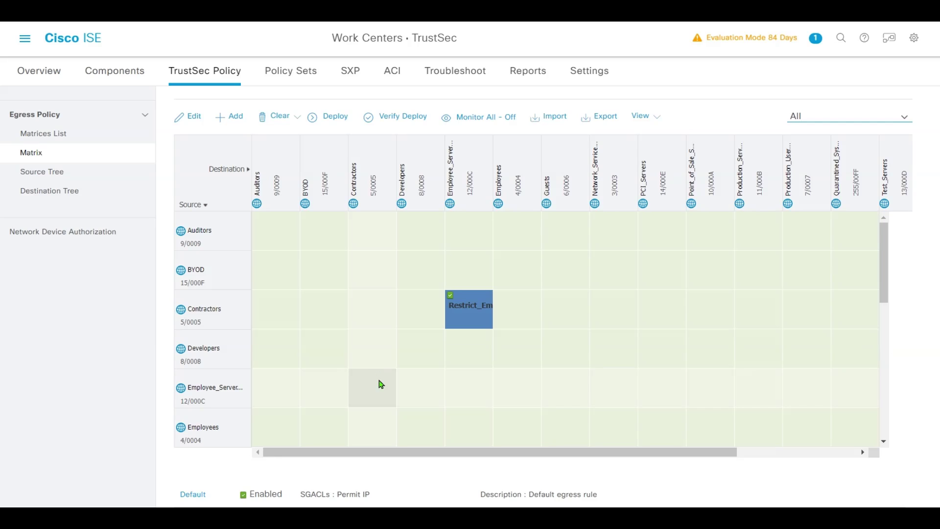
click(382, 382)
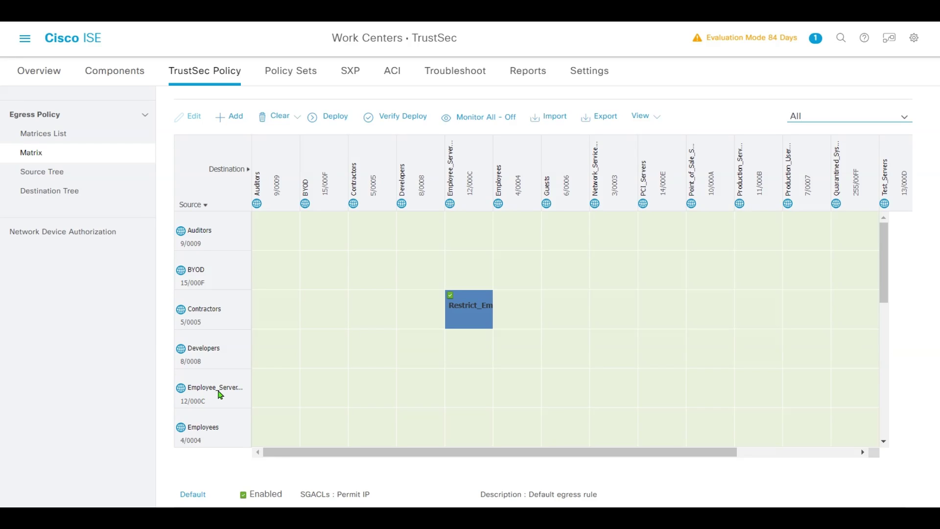
click(371, 390)
double_click(390, 376)
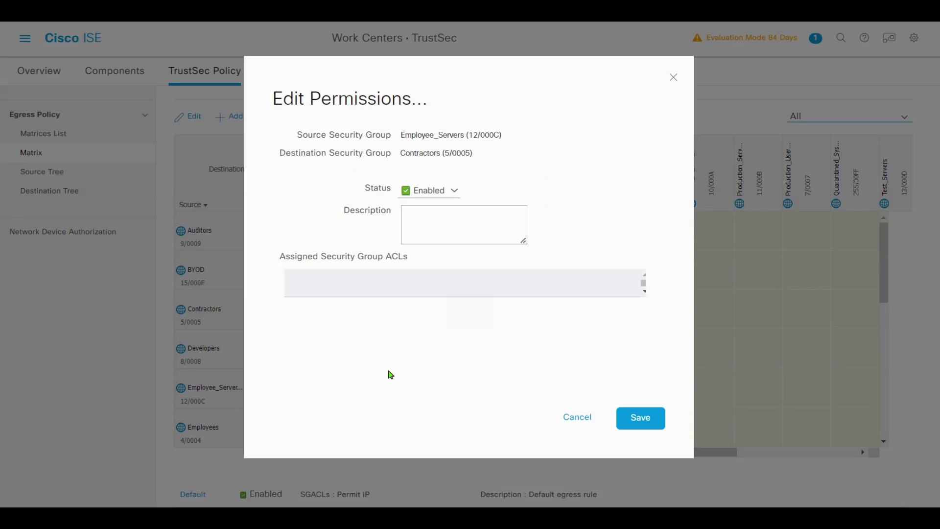
click(453, 317)
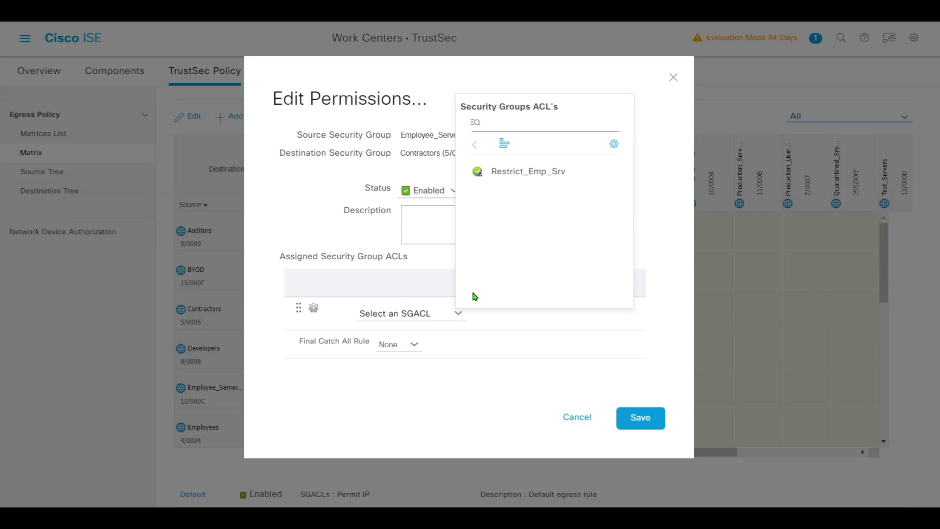
click(528, 172)
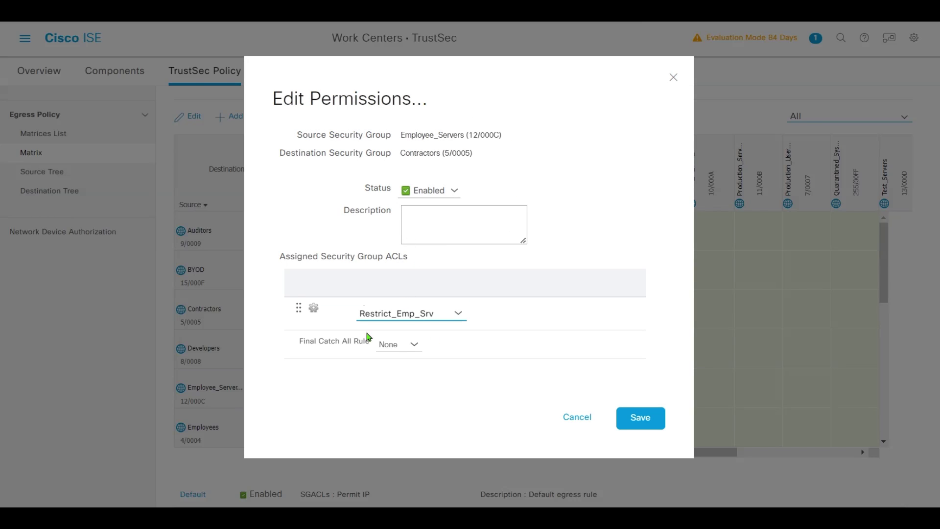
click(648, 418)
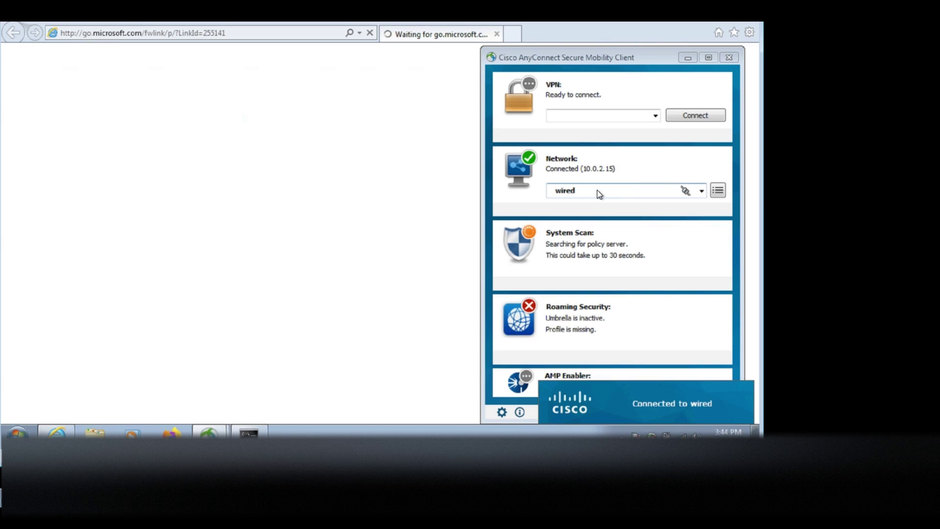
Join DEMO-WIFI in AnyConnect with the domain user's username and password.
click(430, 336)
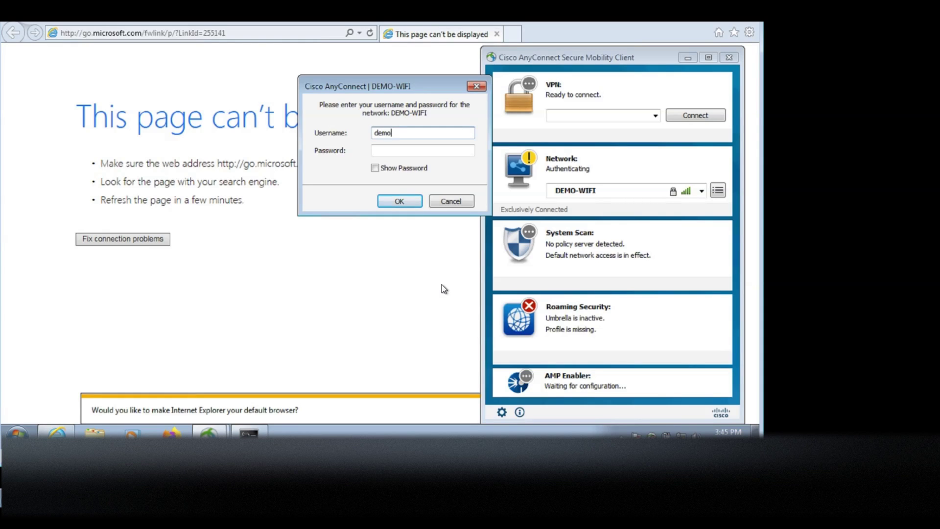
key(Tab)
text(**********)
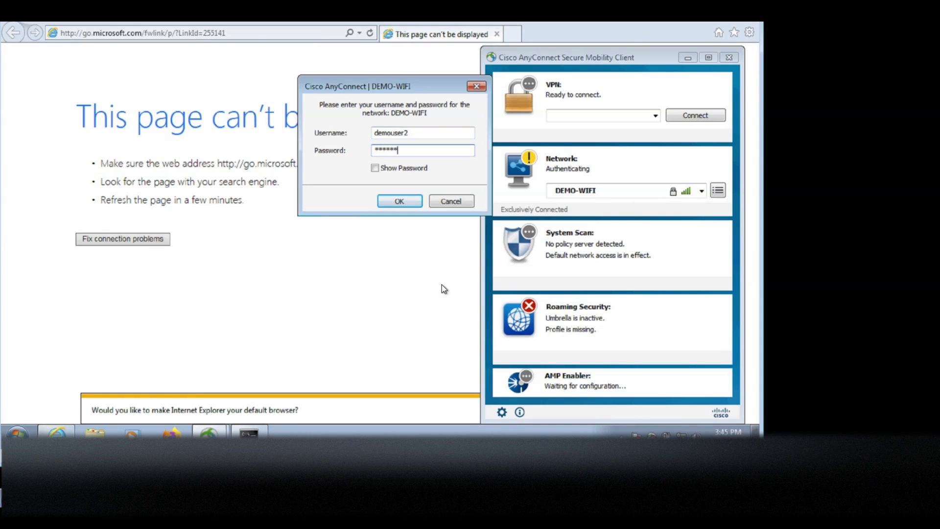
click(392, 202)
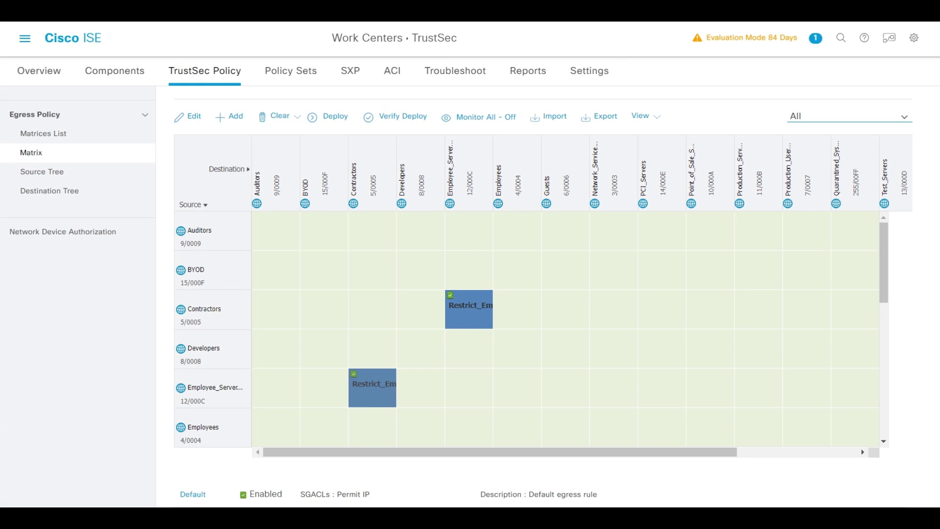
Confirm in the RADIUS live log details that the wireless login succeeded with the Contractors SGT.
click(25, 38)
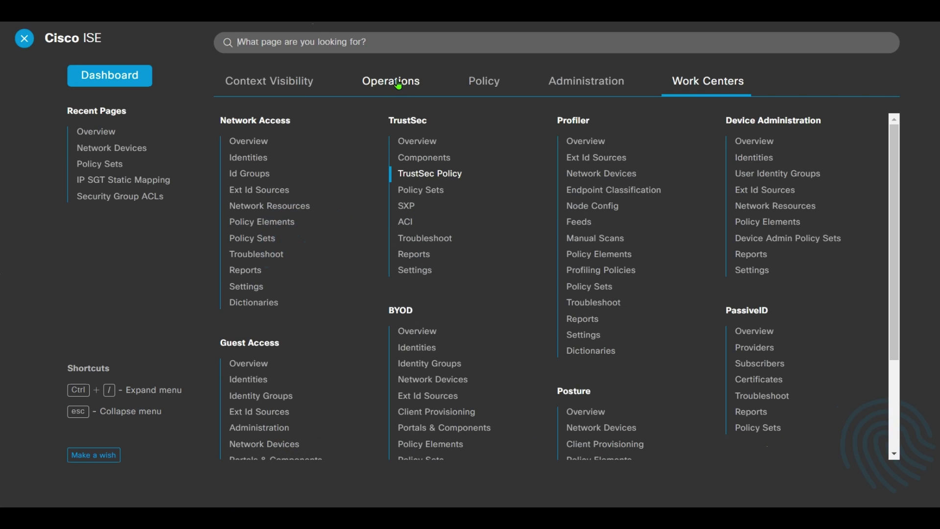
click(392, 83)
click(258, 143)
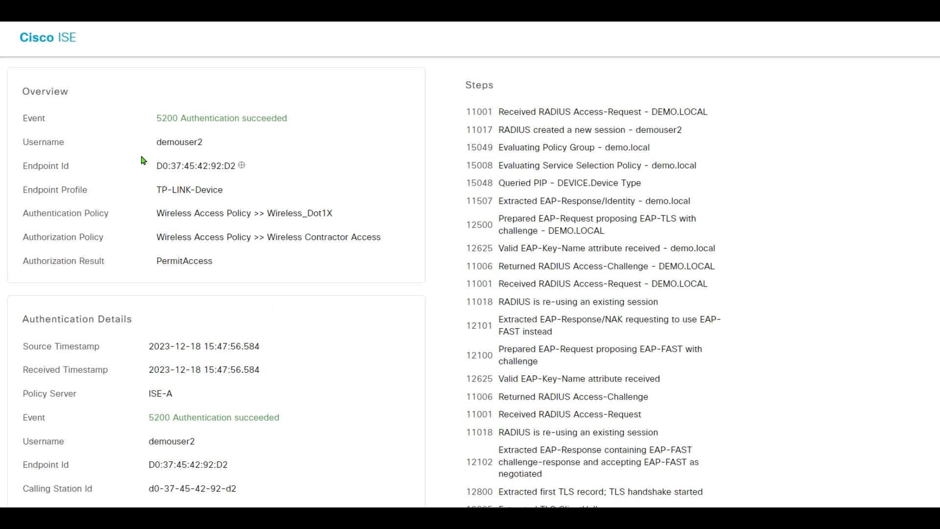
drag(149, 146, 204, 142)
click(318, 161)
scroll(333, 205, down, 1)
scroll(341, 221, down, 6)
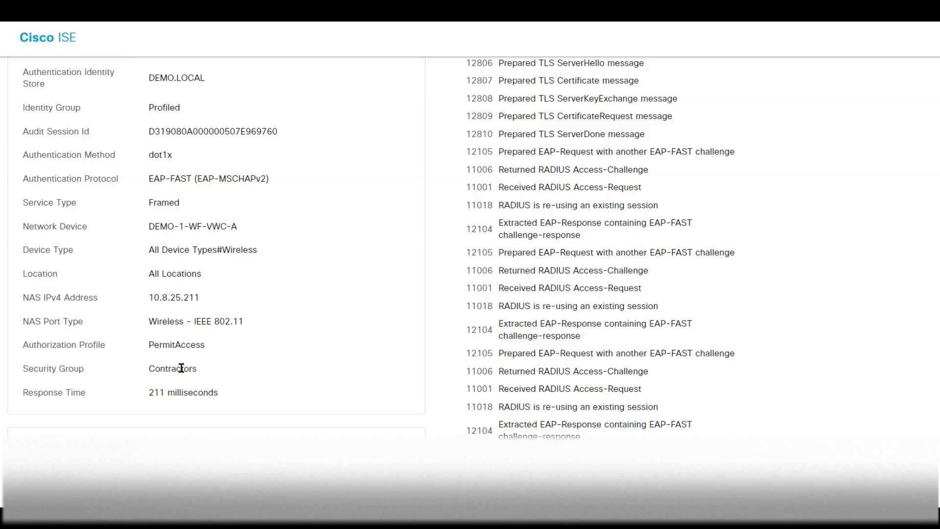
double_click(181, 368)
click(264, 371)
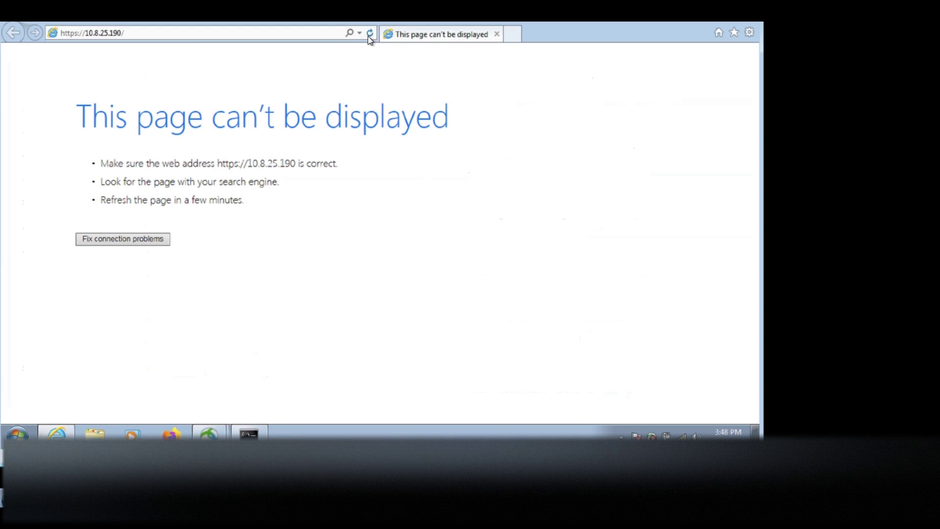
click(370, 33)
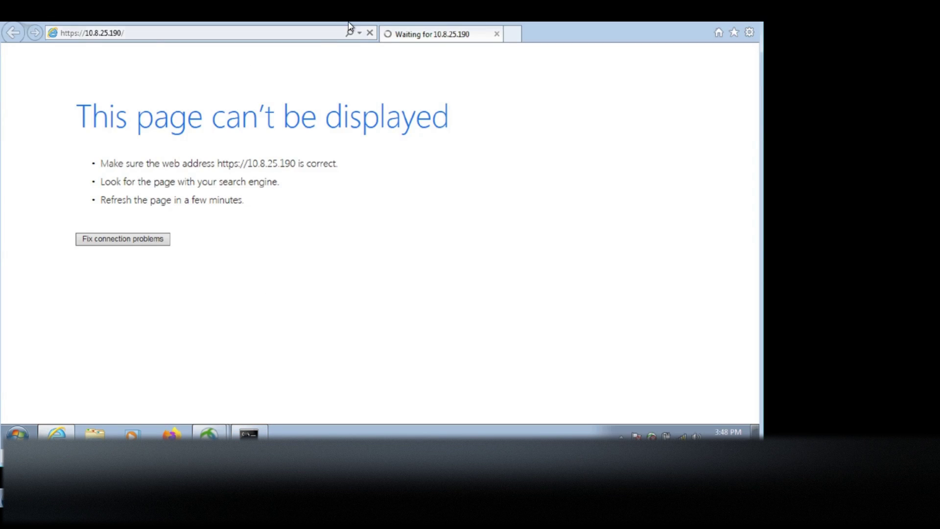
click(369, 33)
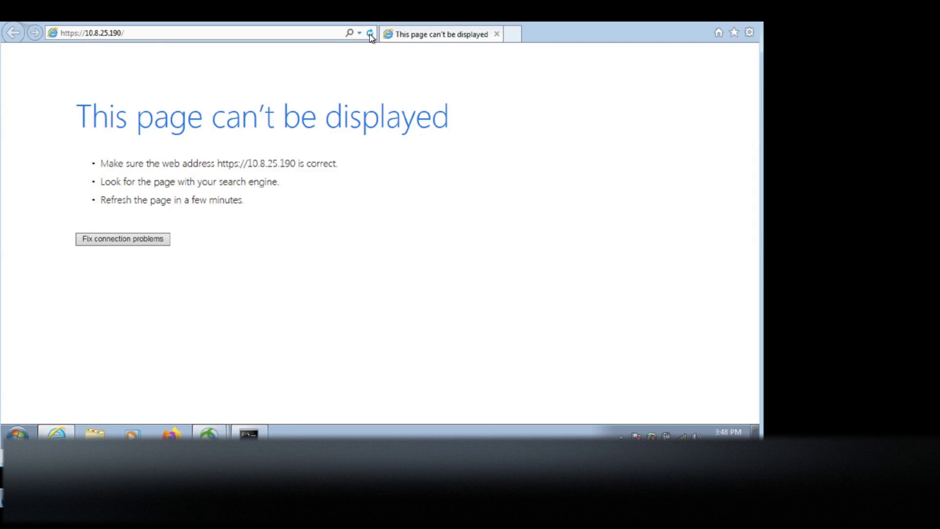
click(249, 434)
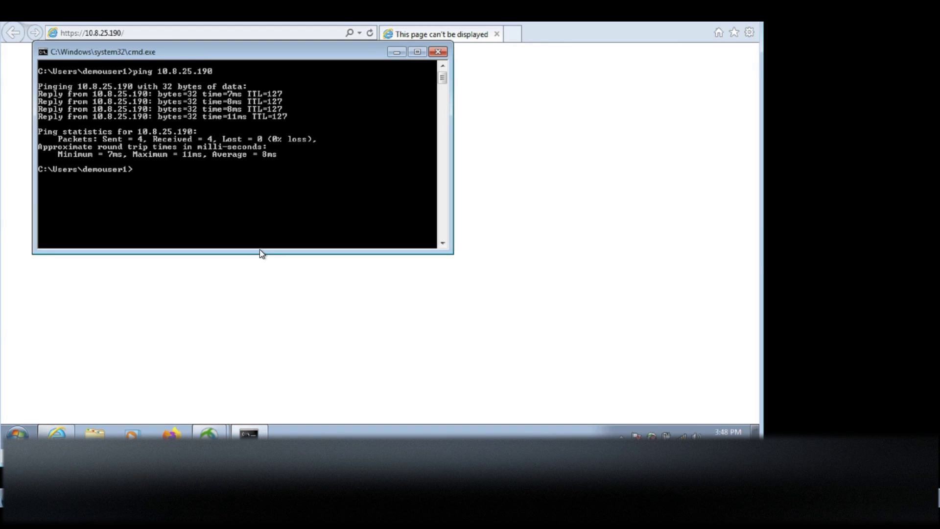
key(Up)
key(Return)
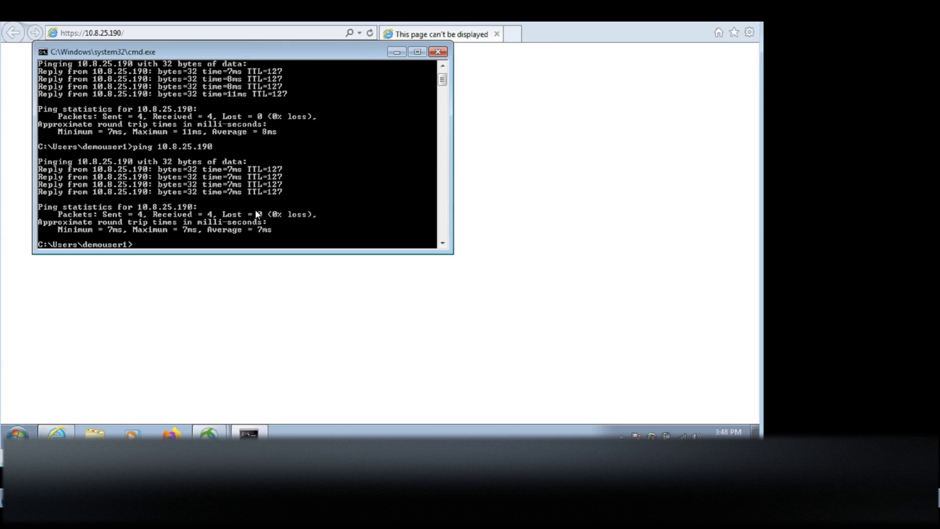
click(241, 300)
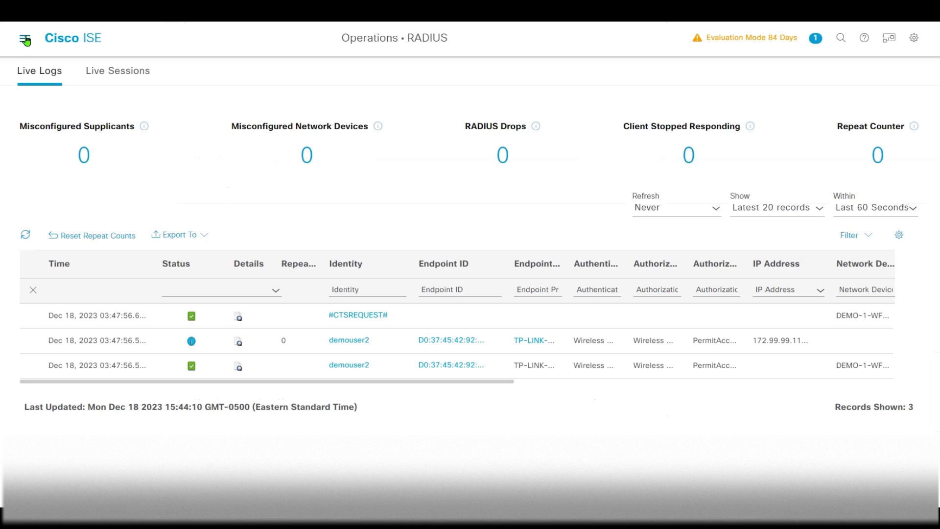
Open the Restrict_Emp_Srv SGACL from the TrustSec security group ACL list.
click(25, 38)
click(617, 81)
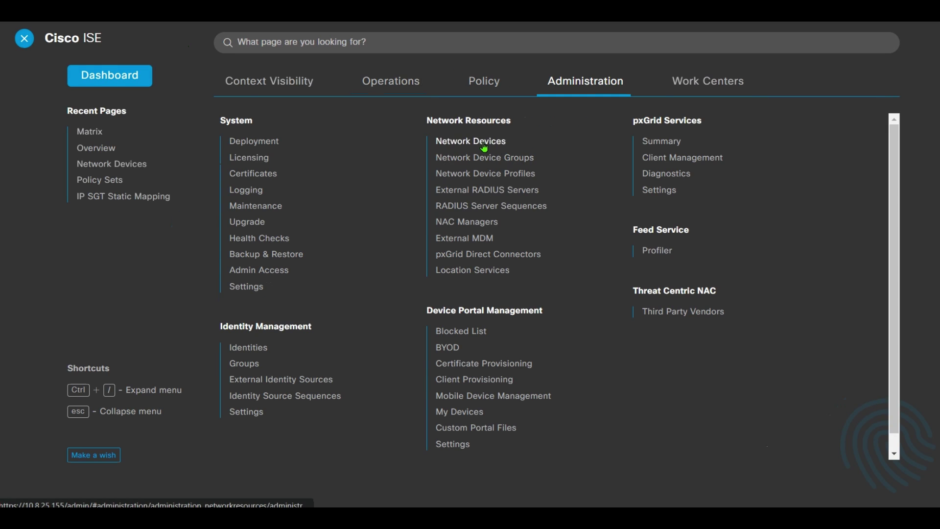
click(700, 80)
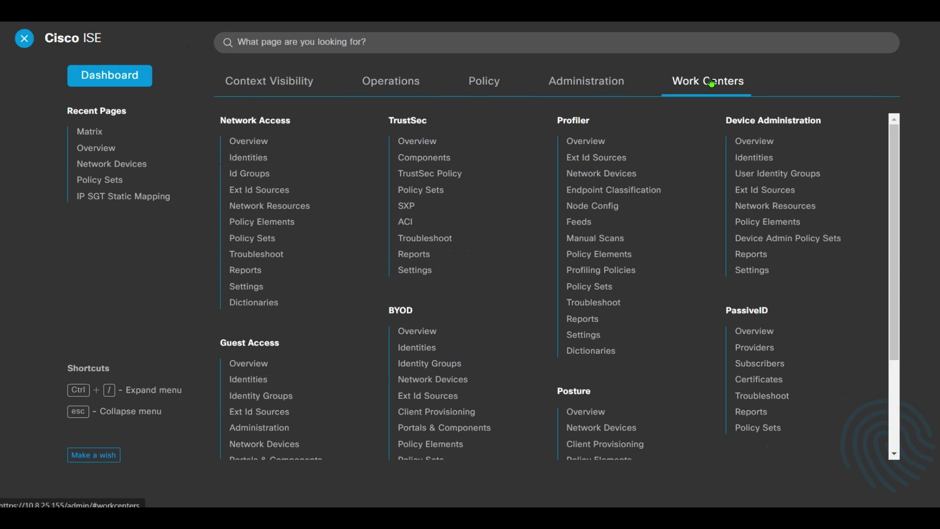
click(413, 141)
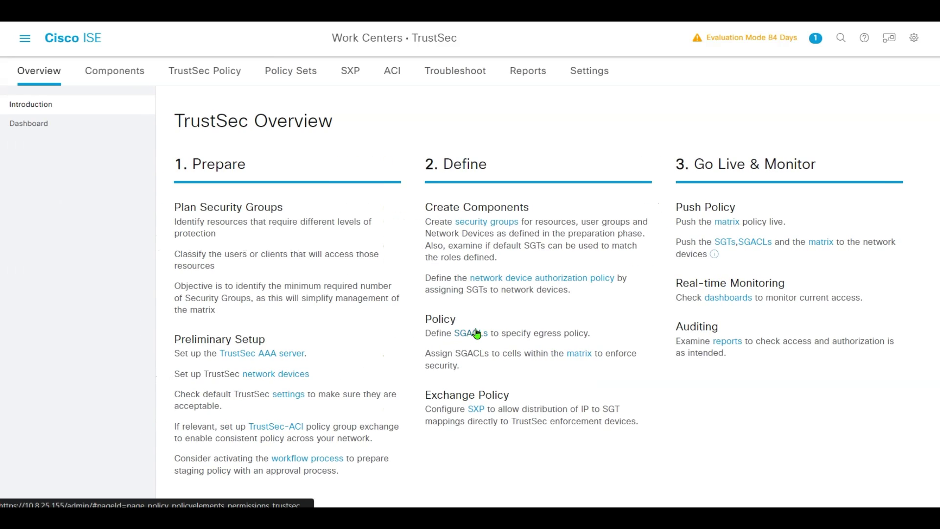
click(475, 334)
click(248, 230)
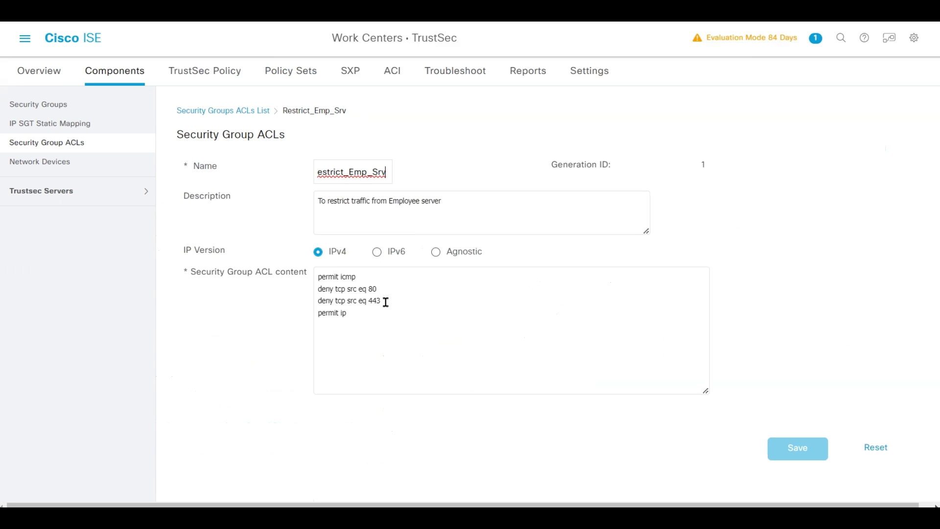
Review its rules: deny TCP ports 80 and 443, permit ICMP.
triple_click(388, 280)
drag(414, 304, 317, 288)
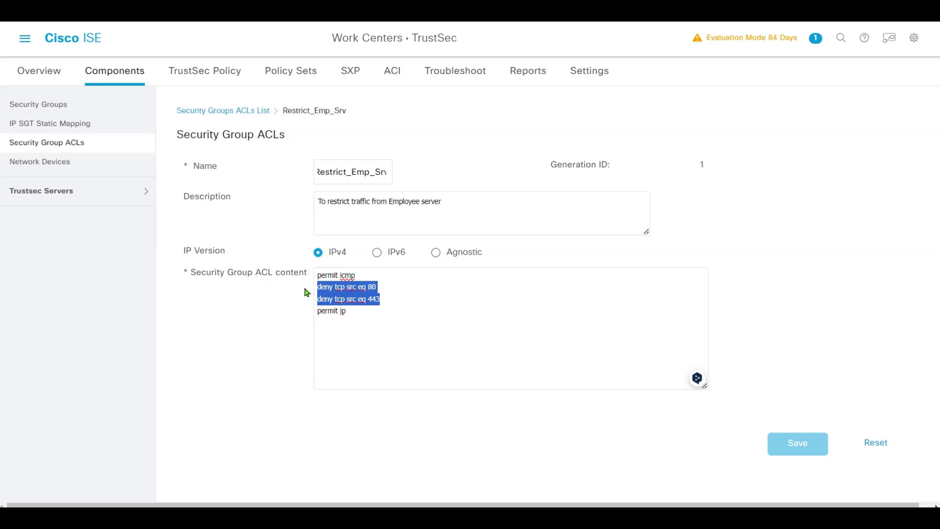
click(421, 325)
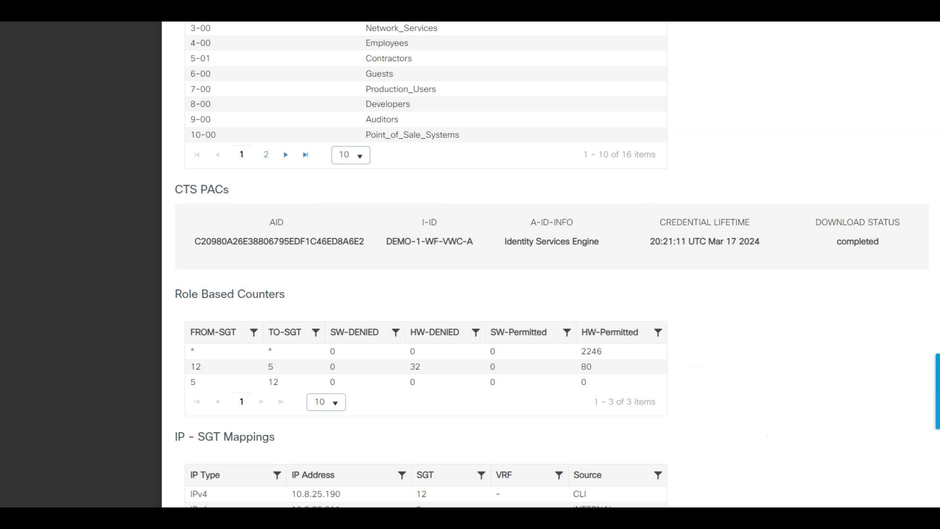
scroll(443, 179, up, 10)
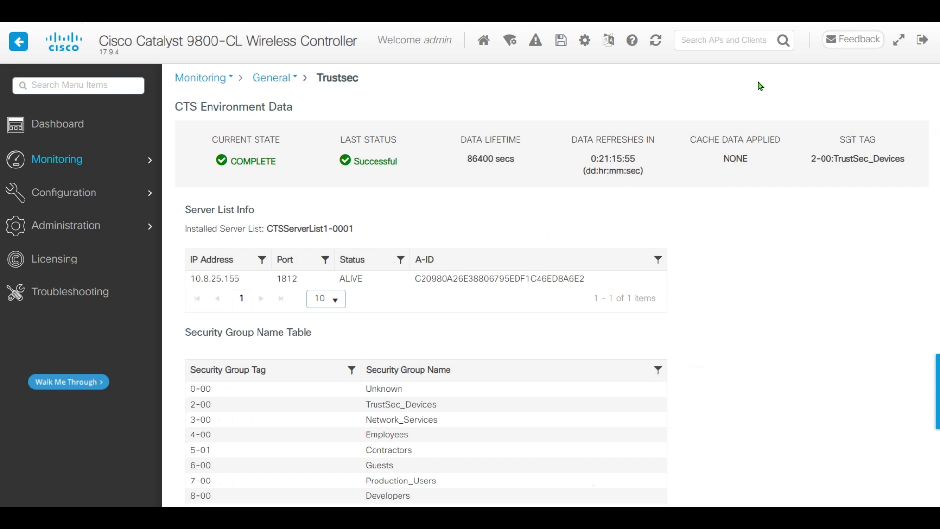
Refresh the controller's TrustSec data and read 39 hardware-denied packets from SGT 12 to 5.
click(655, 42)
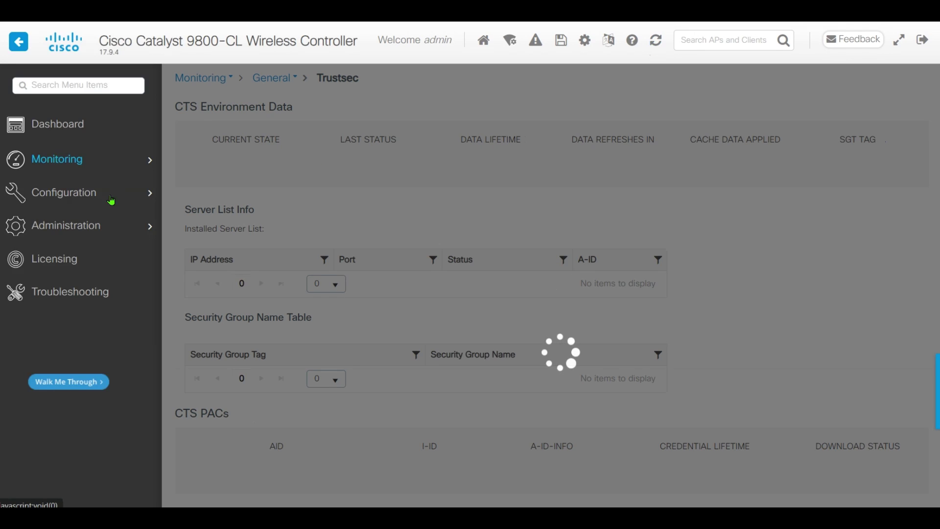
scroll(695, 254, down, 5)
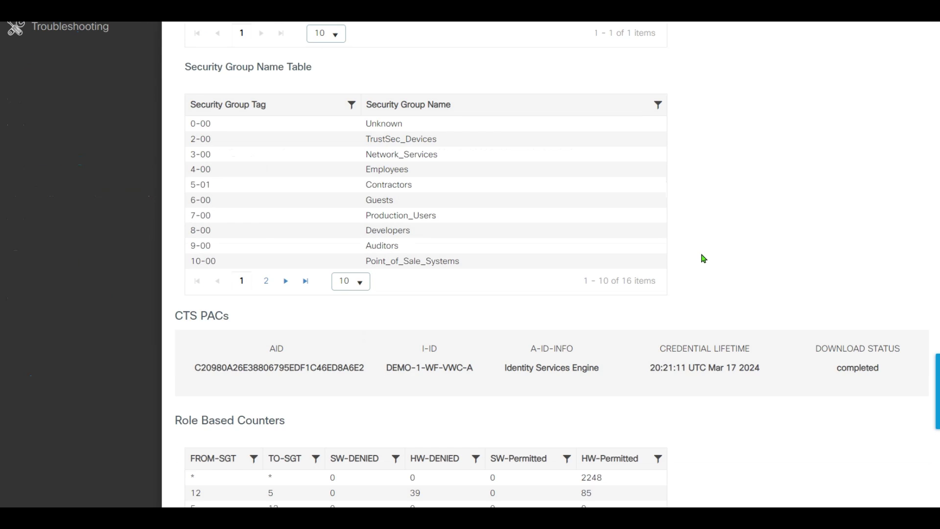
scroll(704, 259, down, 3)
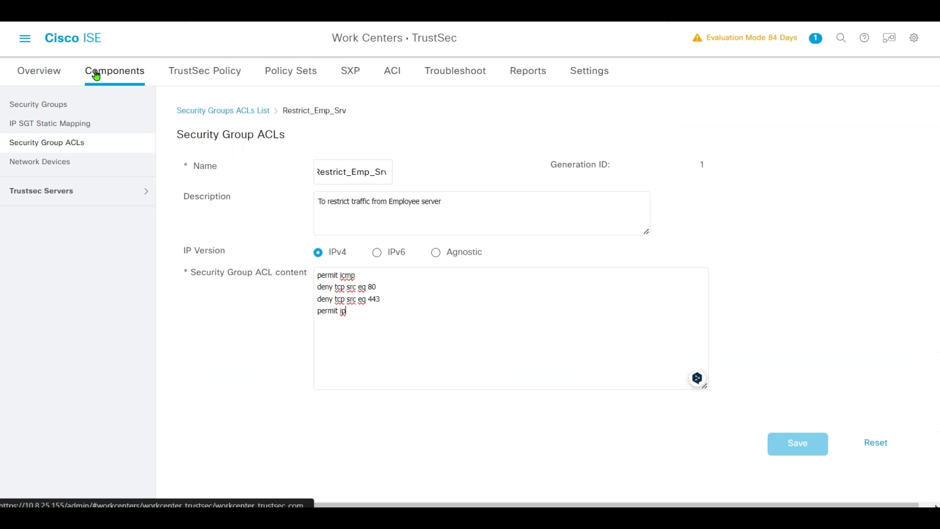
Leave the Restrict_Emp_Srv SGACL and return to the TrustSec egress policy Matrix.
click(196, 73)
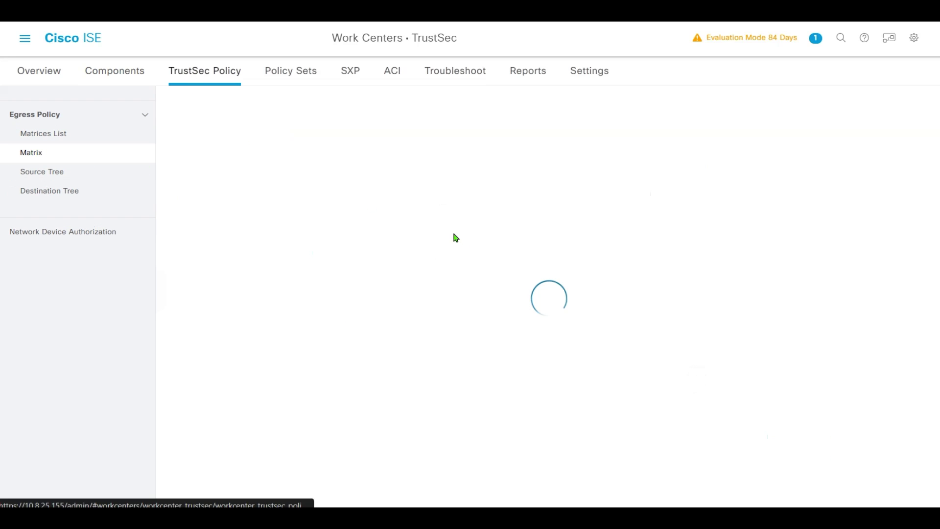